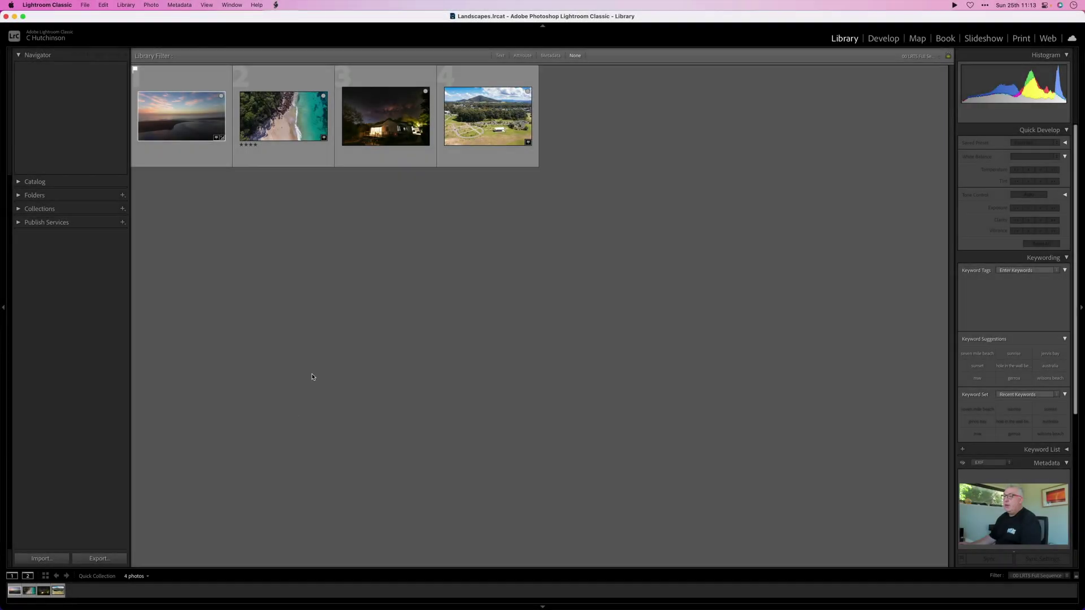
Step: Open the first photo in Loupe view, step through all four shots, and end on DJI_0485.DNG
double_click(190, 129)
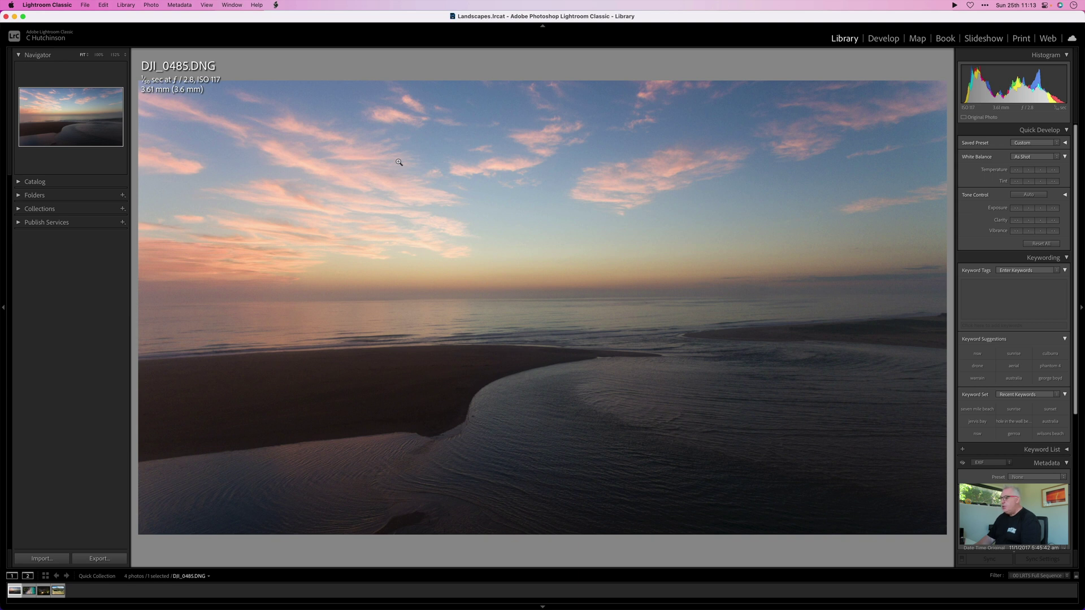
key(Right)
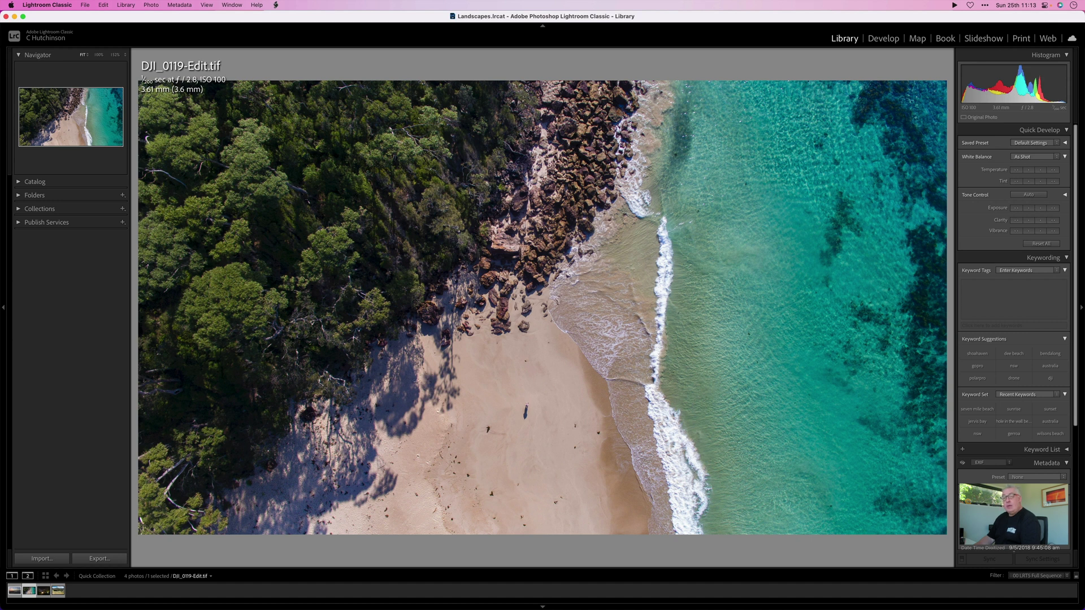
key(Right)
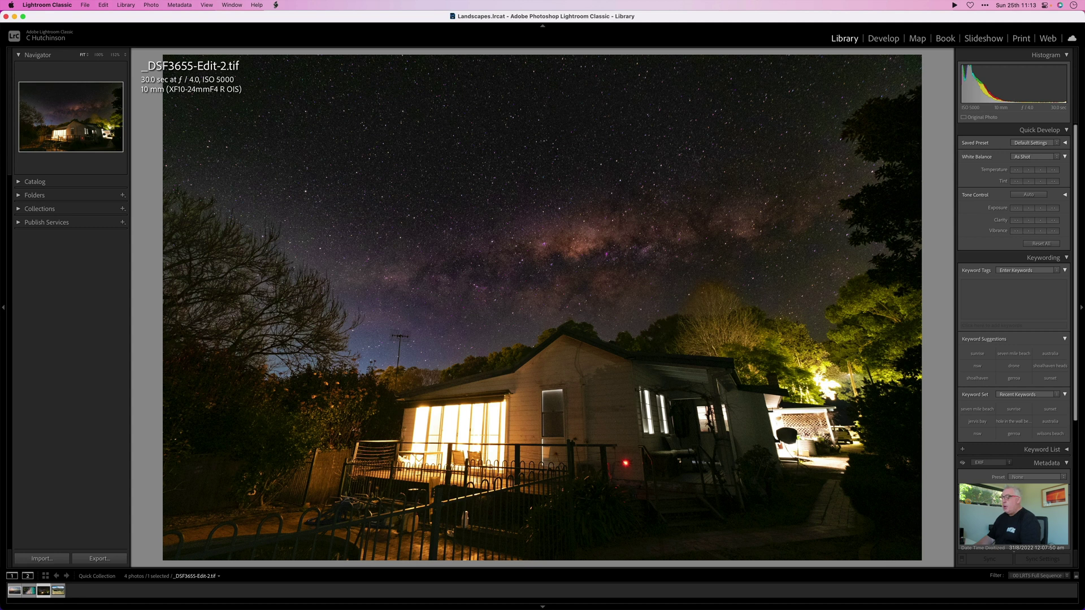
key(Right)
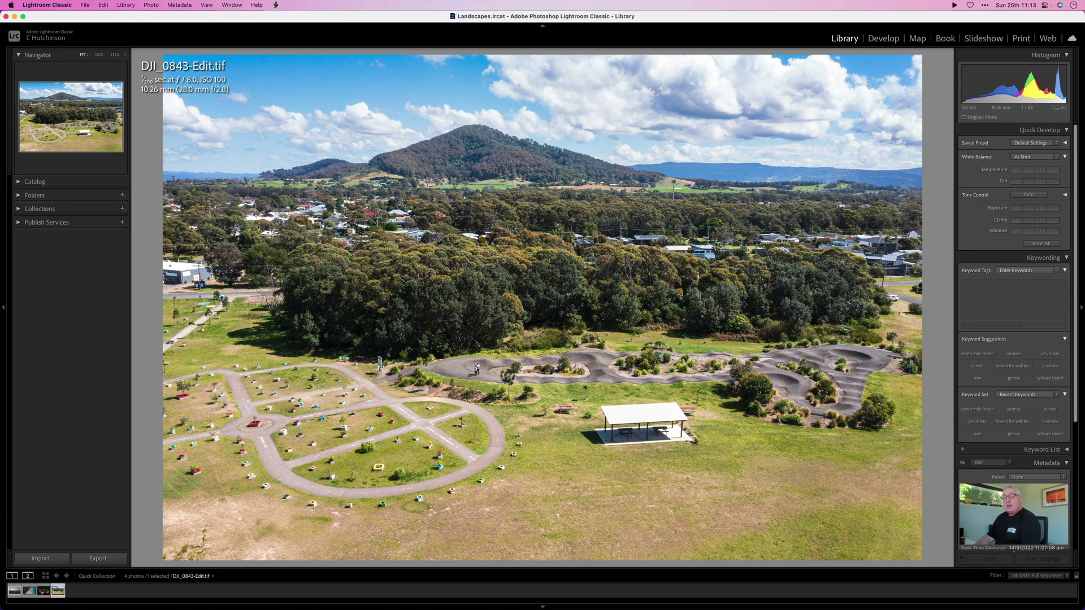
key(Left)
key(Left)
key(Left)
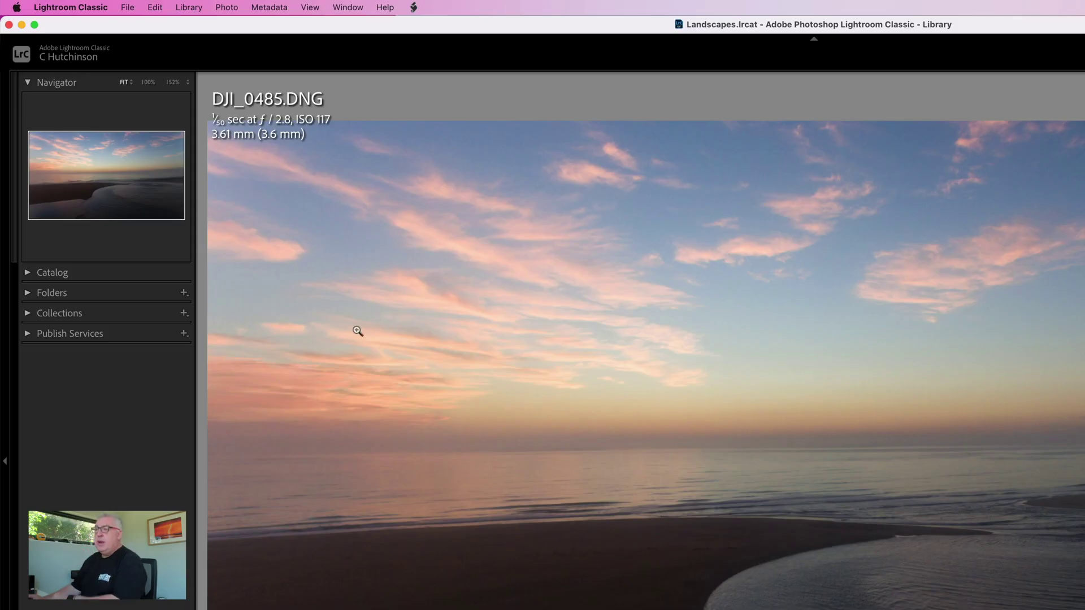
Step: Send DJI_0485.DNG to Topaz Photo AI via Plug-in Extras, choosing Edit Original
click(119, 4)
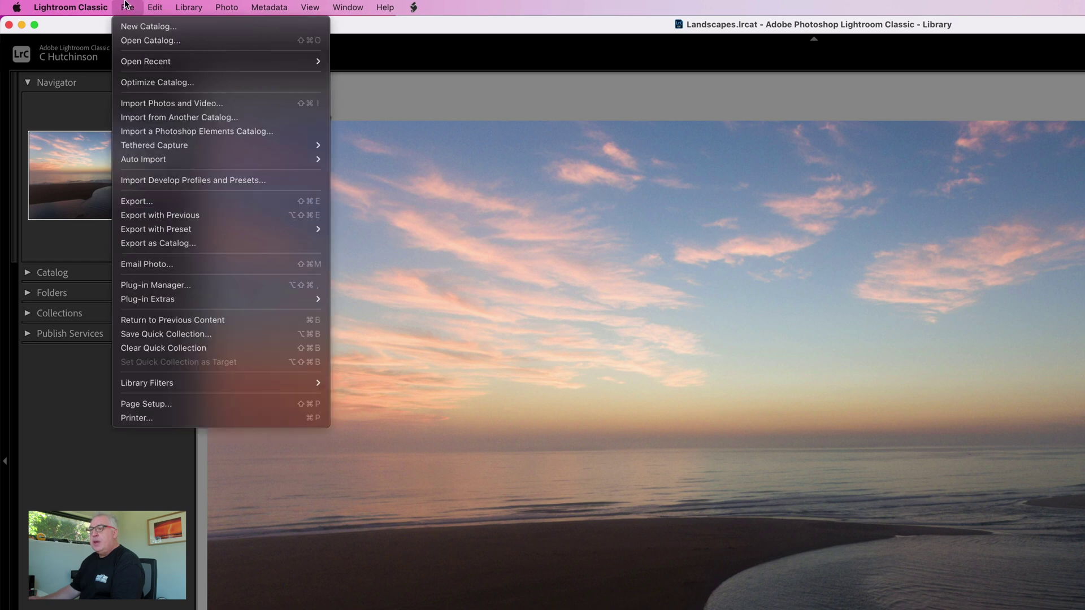
mouse_move(246, 297)
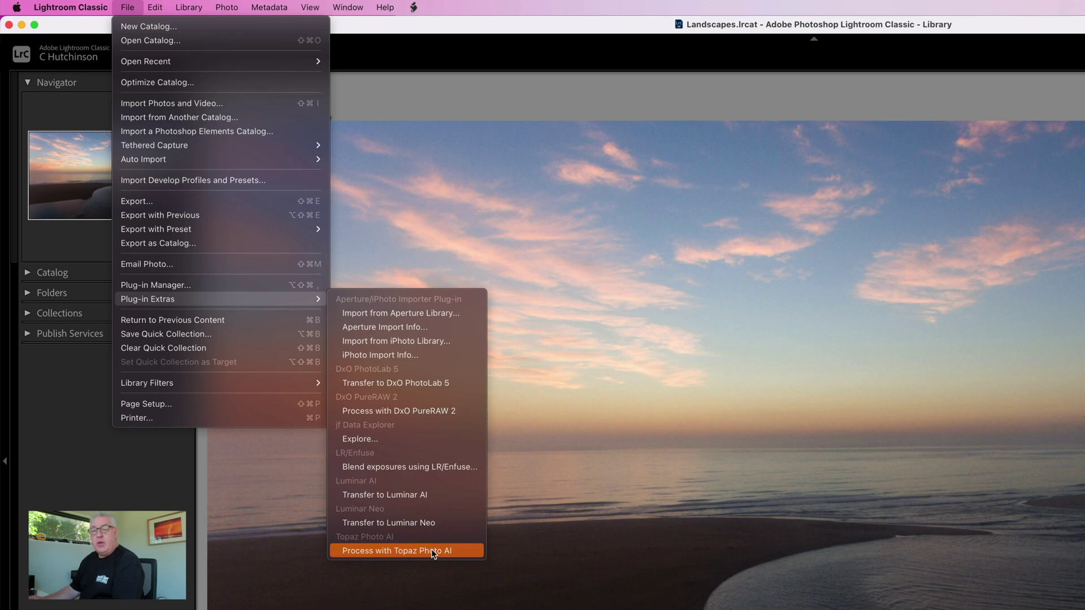
click(467, 548)
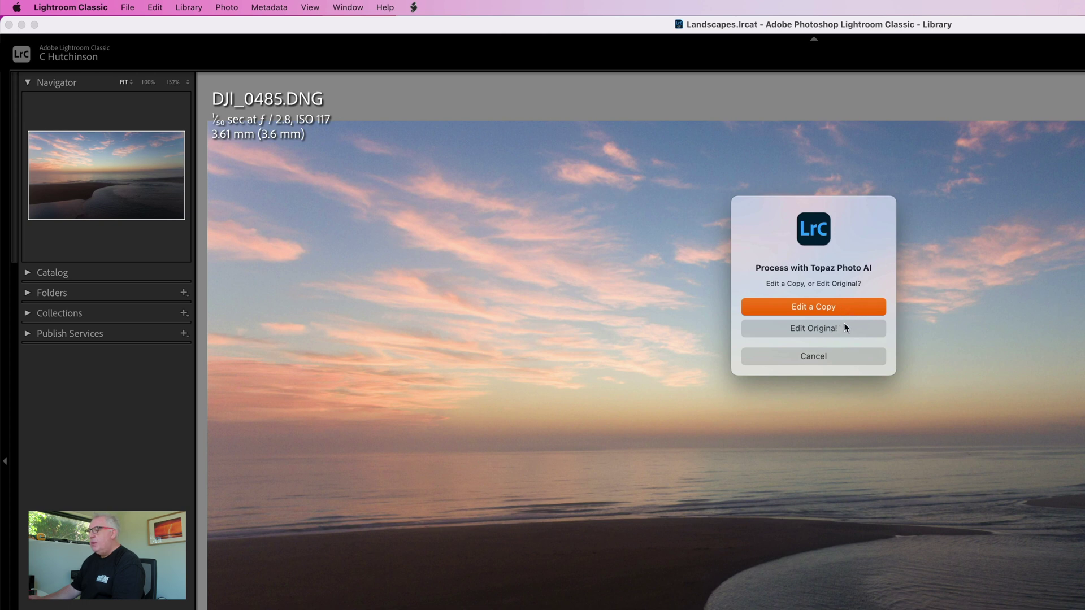
click(845, 329)
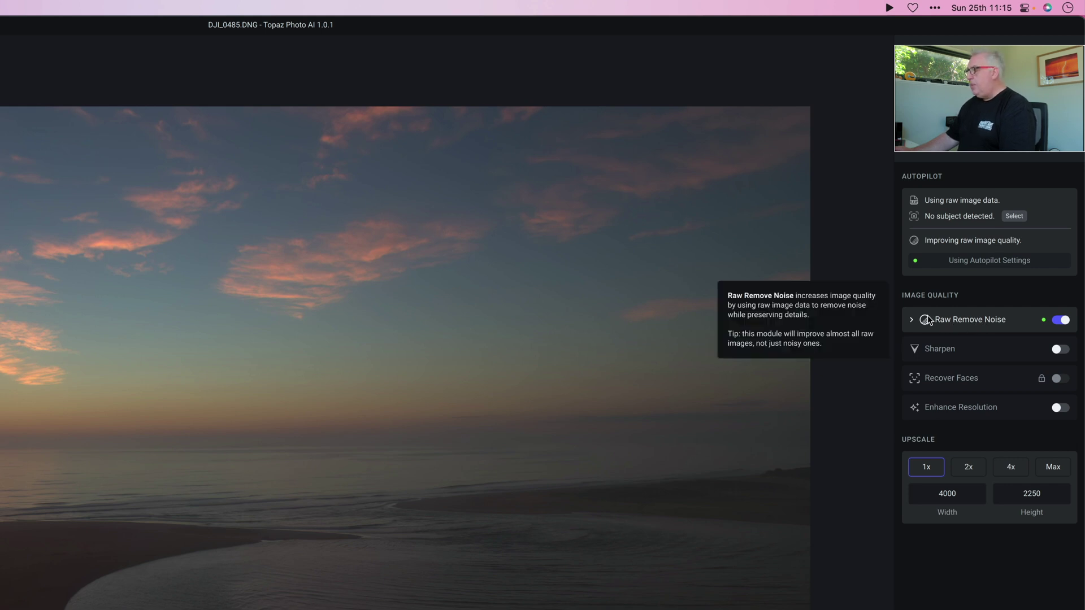
Step: Expand Raw Remove Noise to confirm its Strength is 8
click(911, 320)
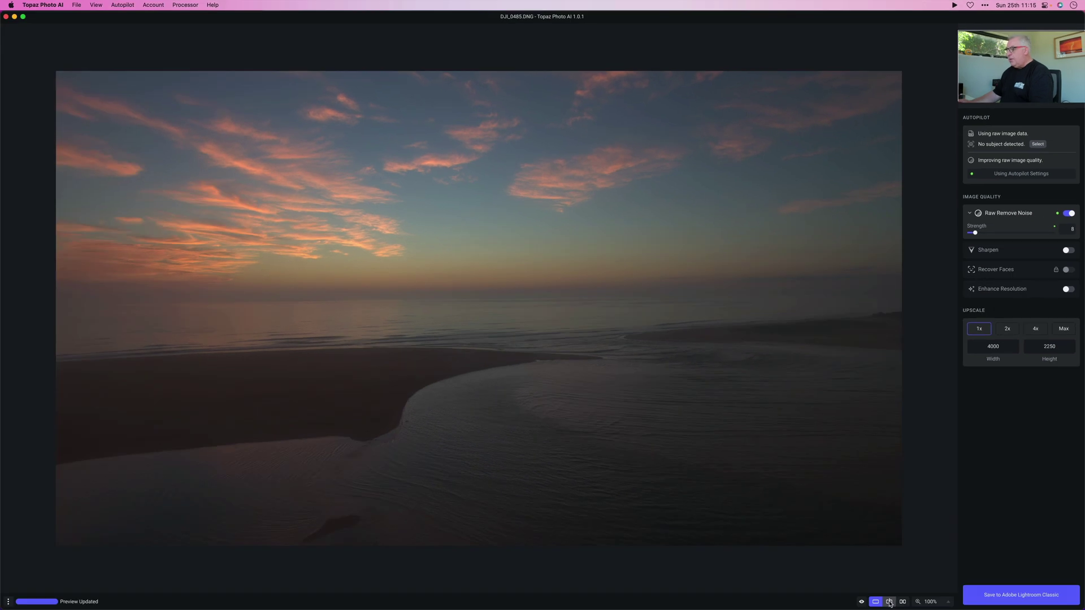
Step: Show a before/after split view of the photo magnified to 400%
click(890, 602)
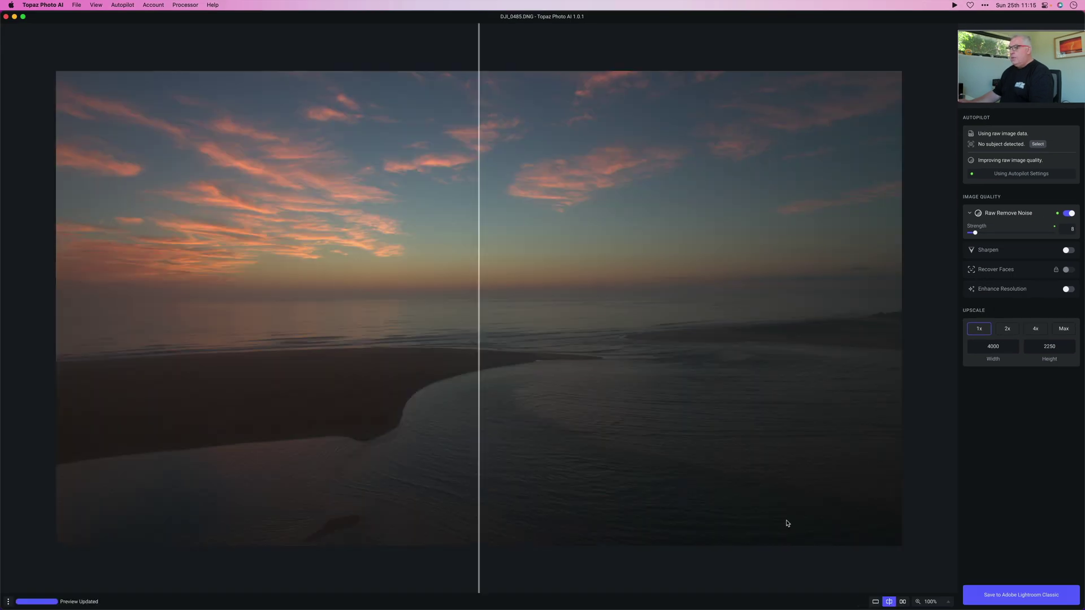
click(947, 602)
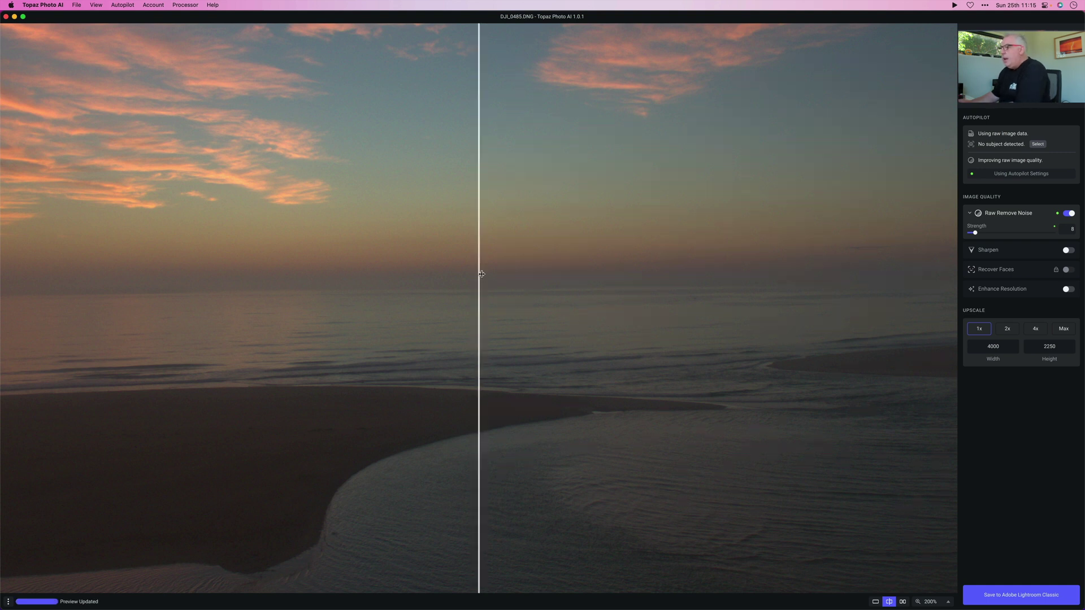
click(949, 602)
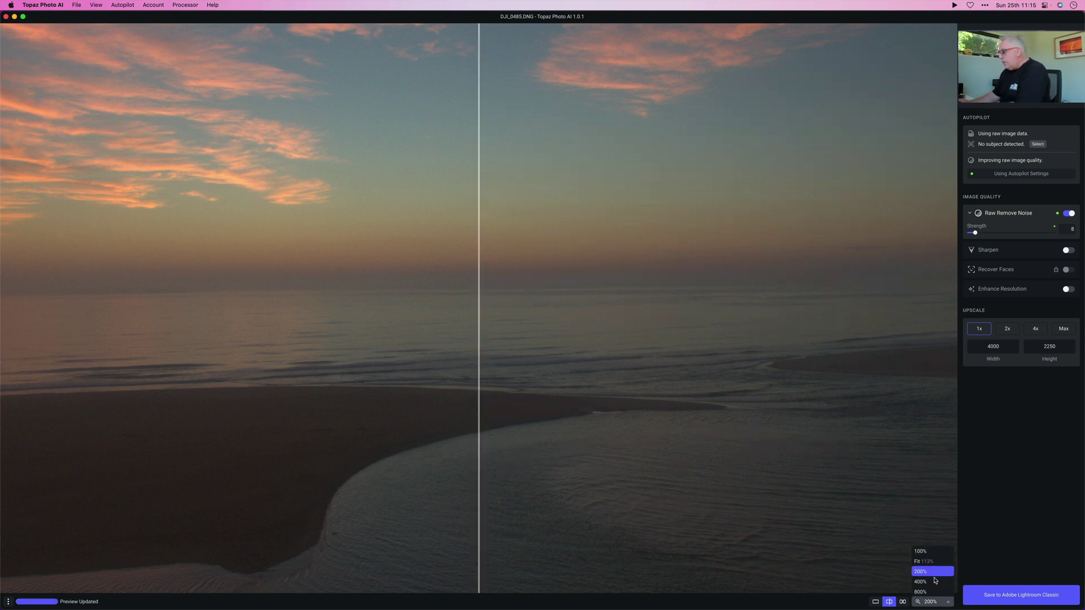
click(933, 580)
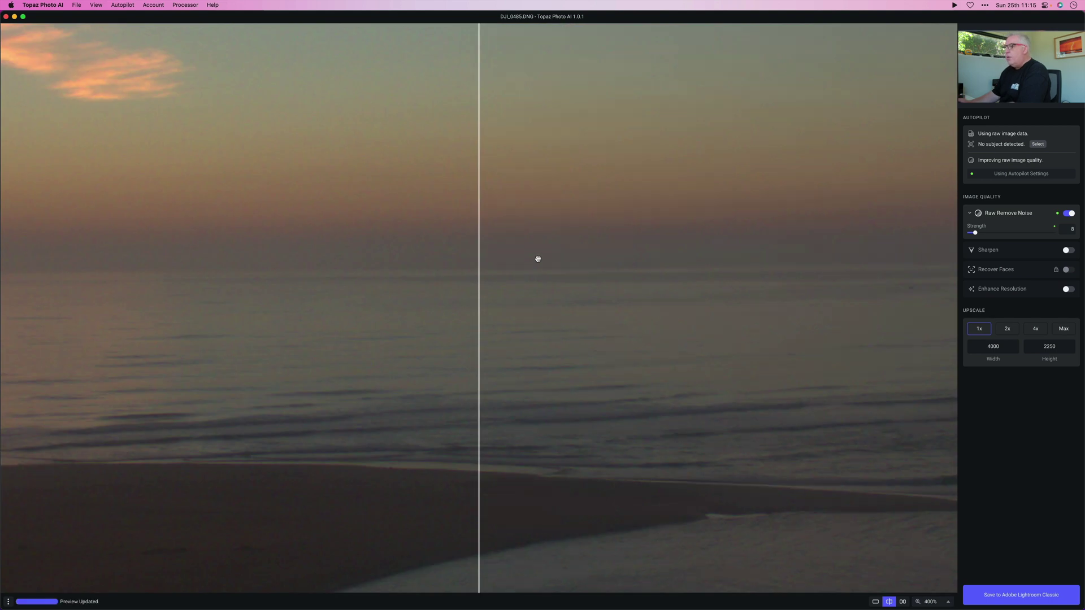
Step: Pan across the clouds, beach, shoreline and sky to compare the denoising
drag(511, 170, 578, 245)
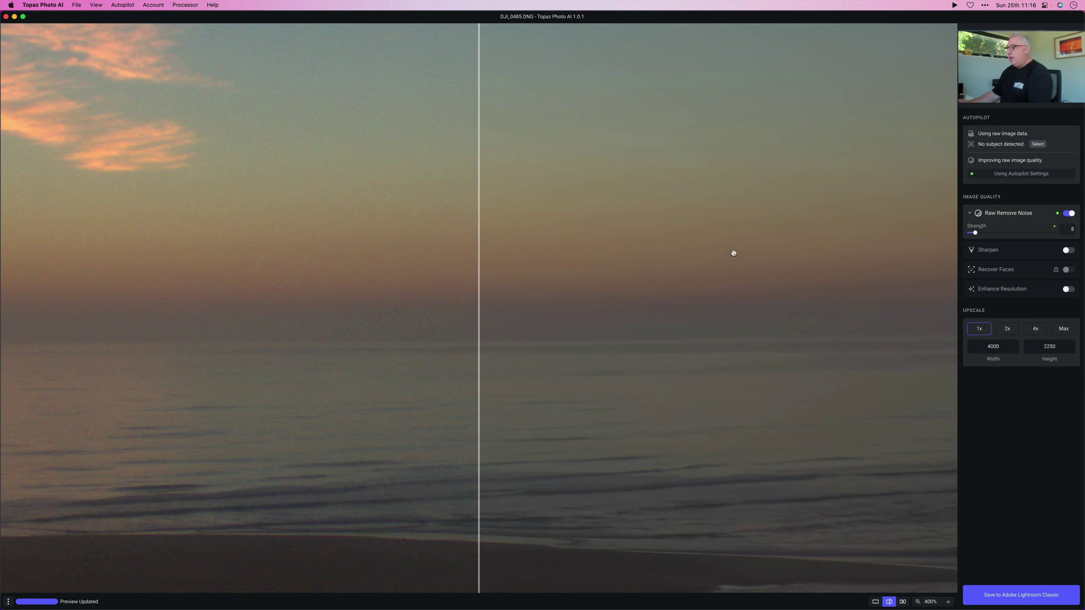
drag(764, 311, 639, 116)
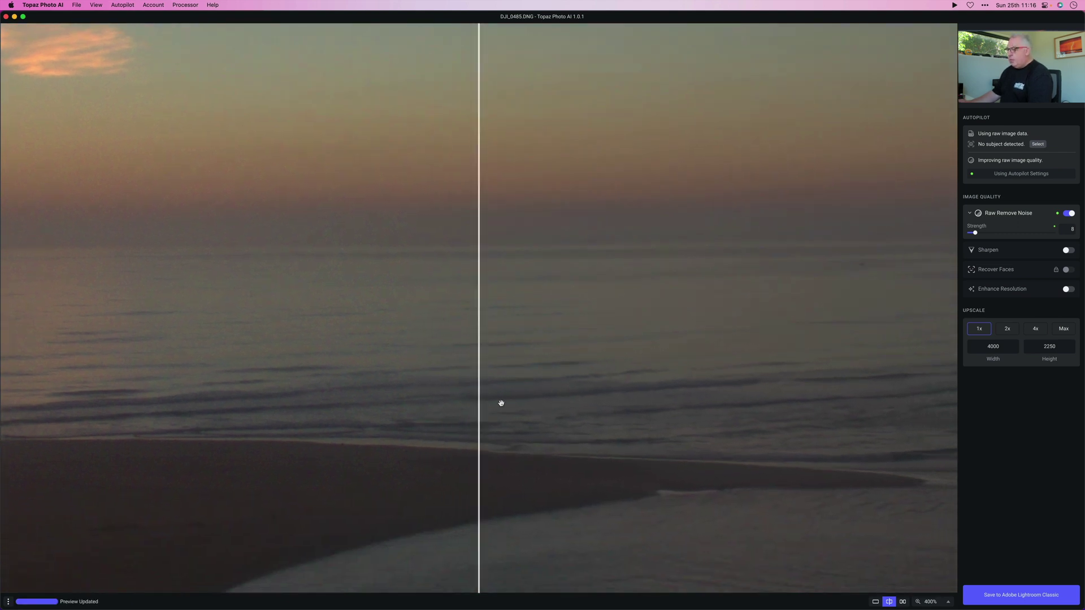
drag(573, 411, 576, 264)
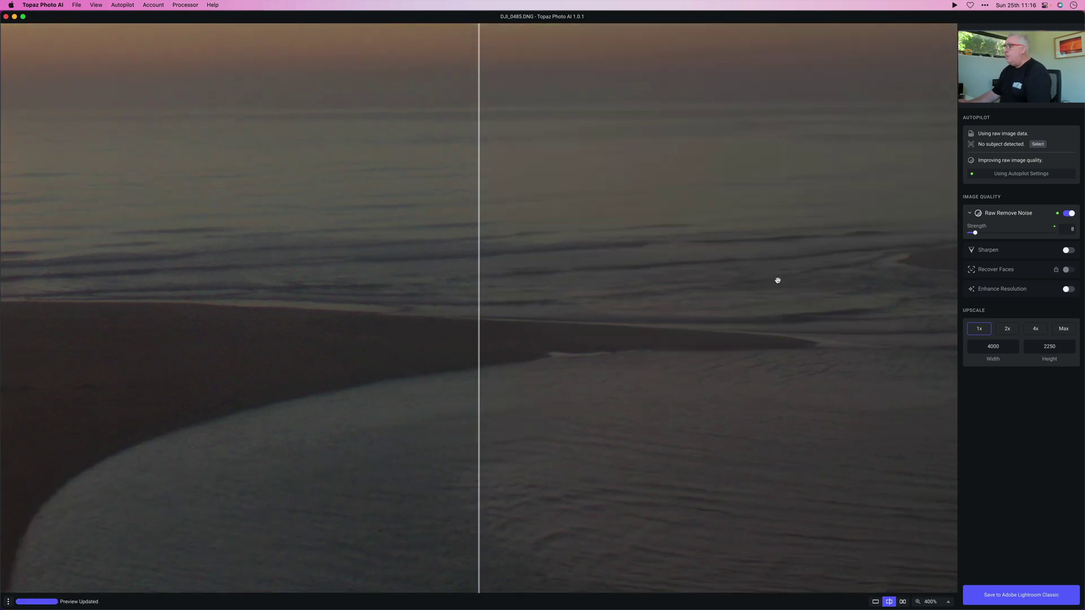
drag(777, 281, 710, 448)
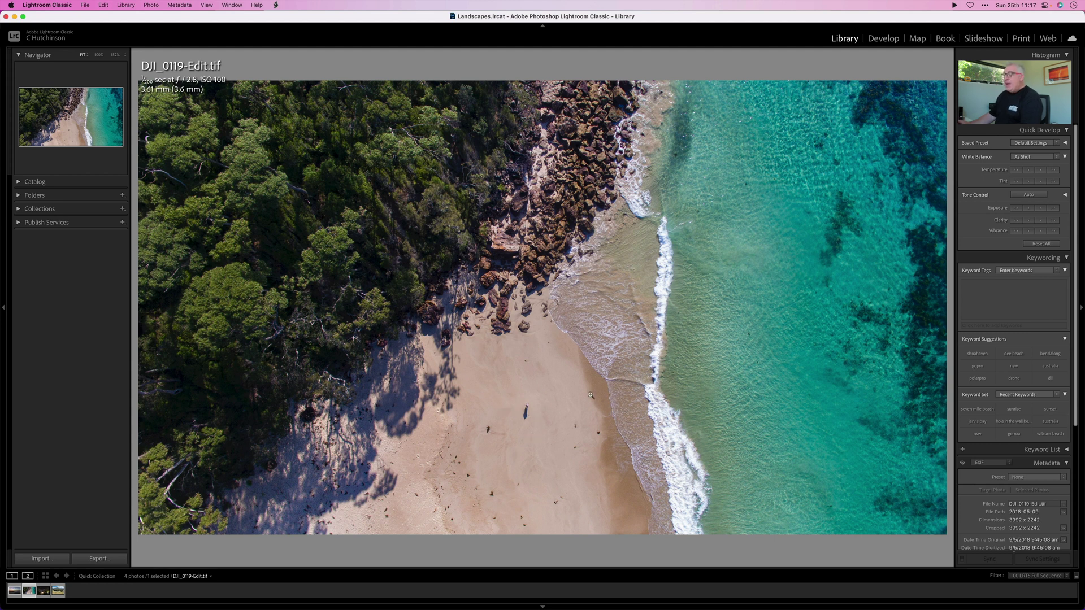
Step: Send DJI_0119-Edit.tif to Topaz Photo AI through File > Plug-in Extras
click(85, 5)
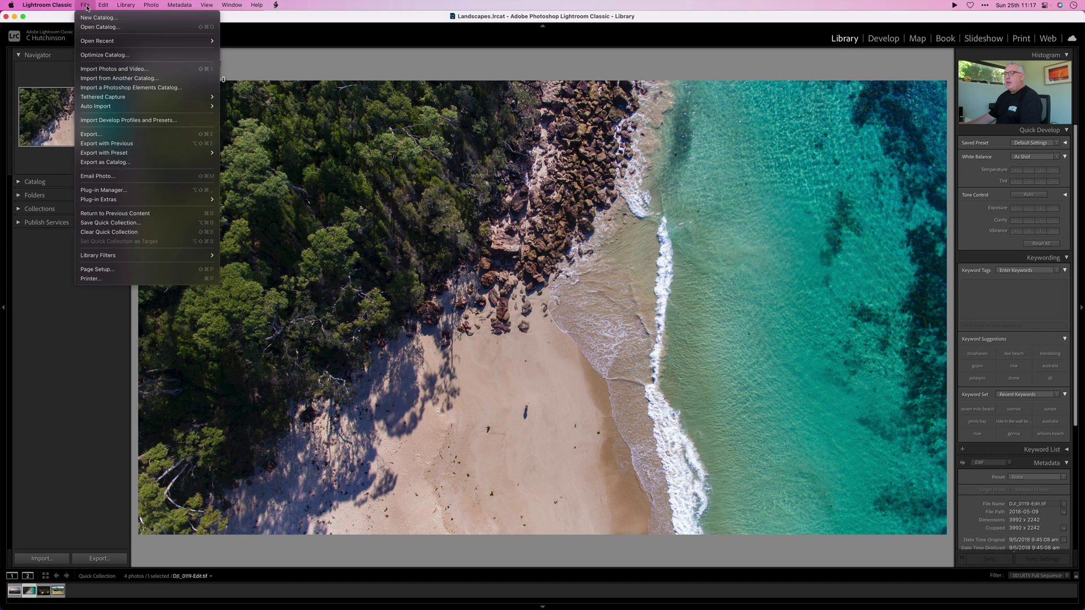
mouse_move(168, 200)
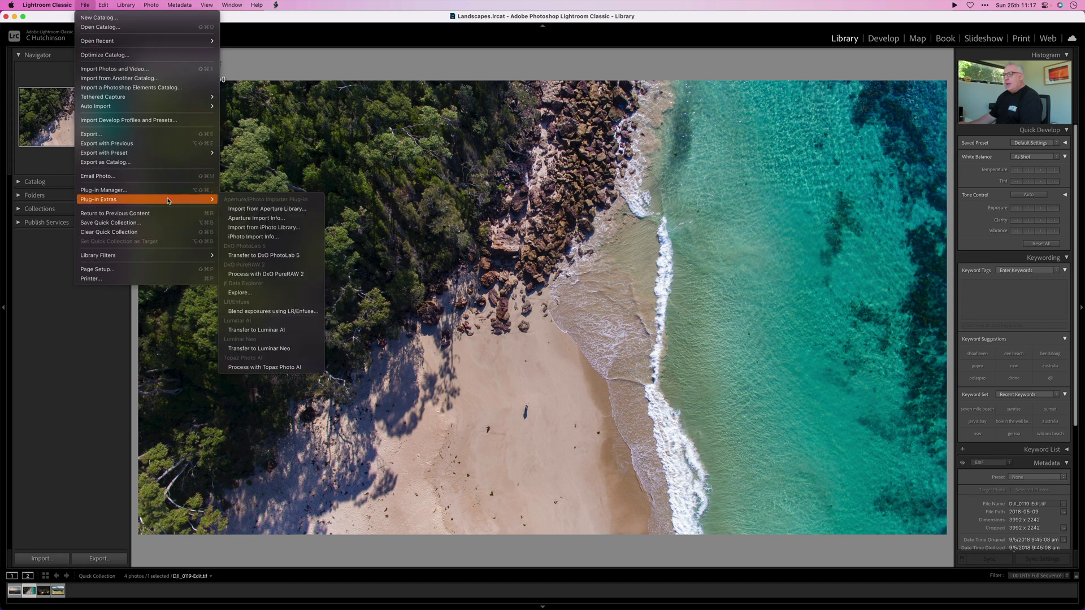
click(281, 367)
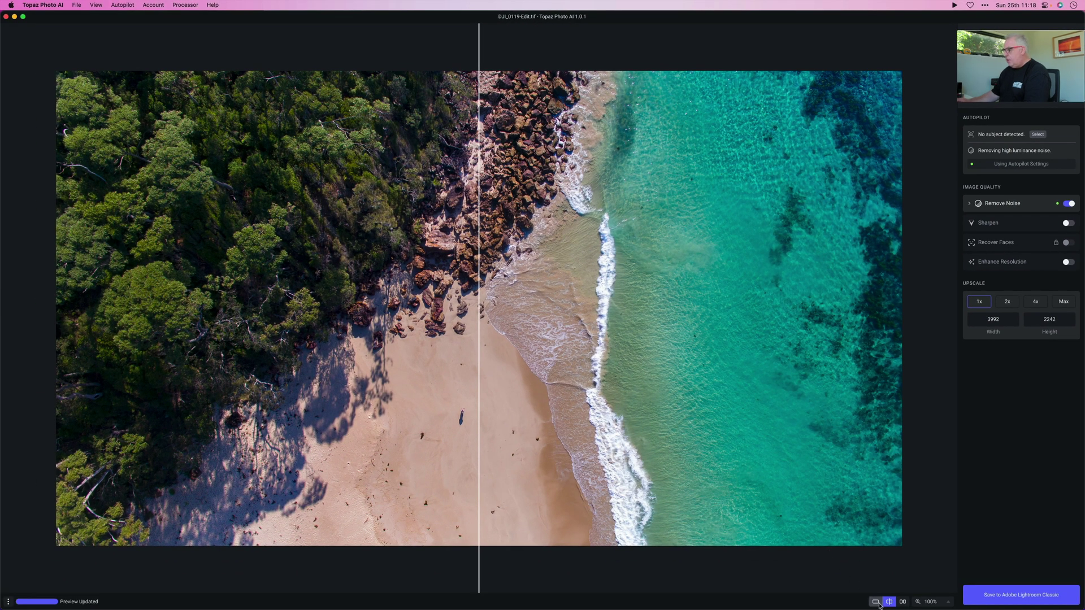
Step: Flip between original and denoised preview, then enable Sharpen (Motion Blur, strength 7)
click(876, 603)
click(907, 522)
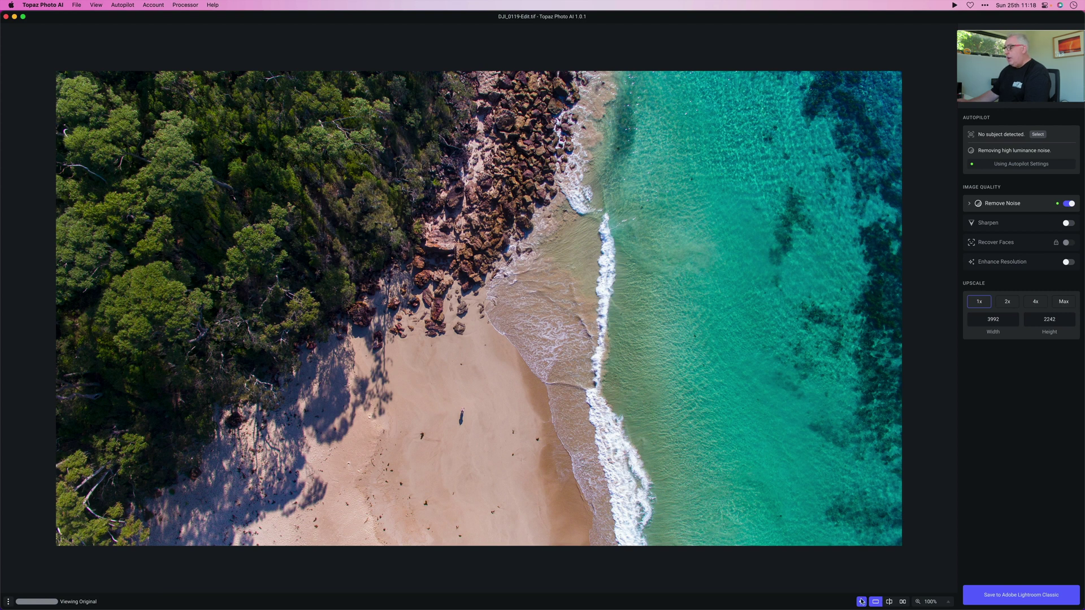
click(861, 603)
click(861, 602)
click(862, 602)
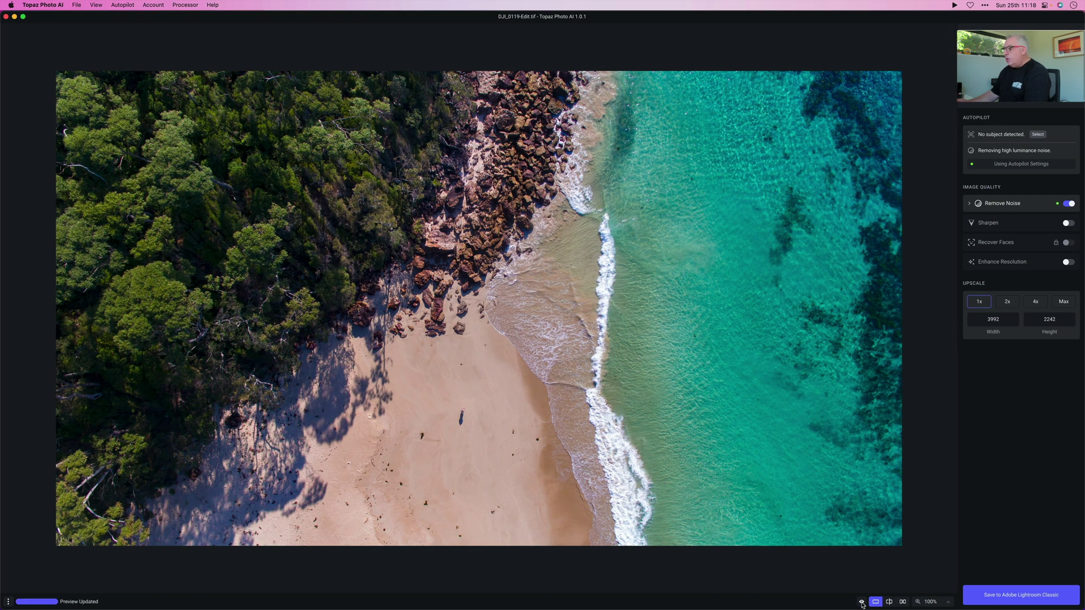
click(862, 602)
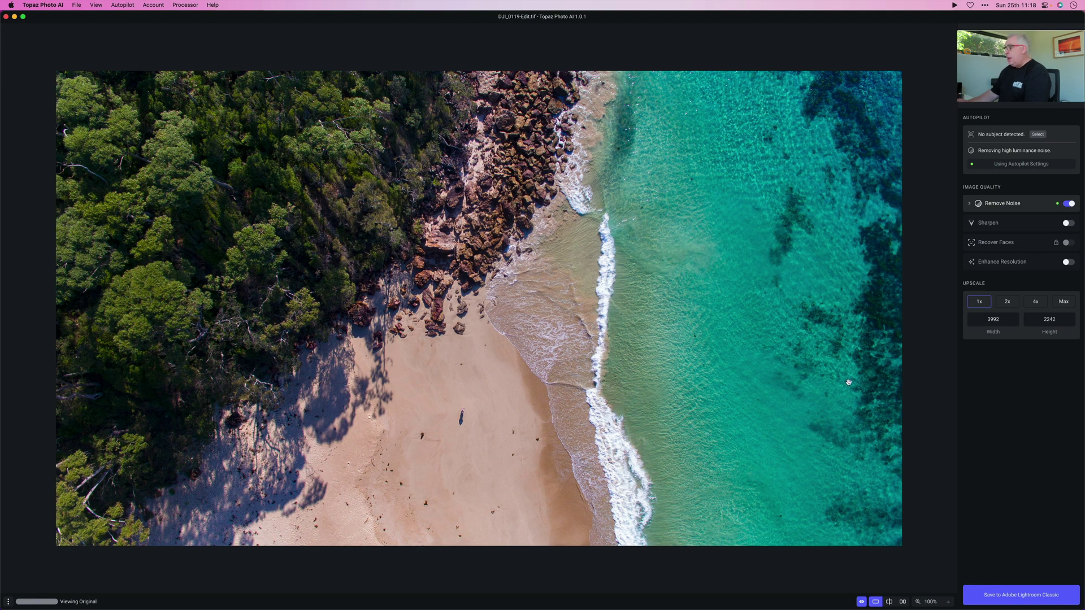
click(863, 602)
click(1068, 224)
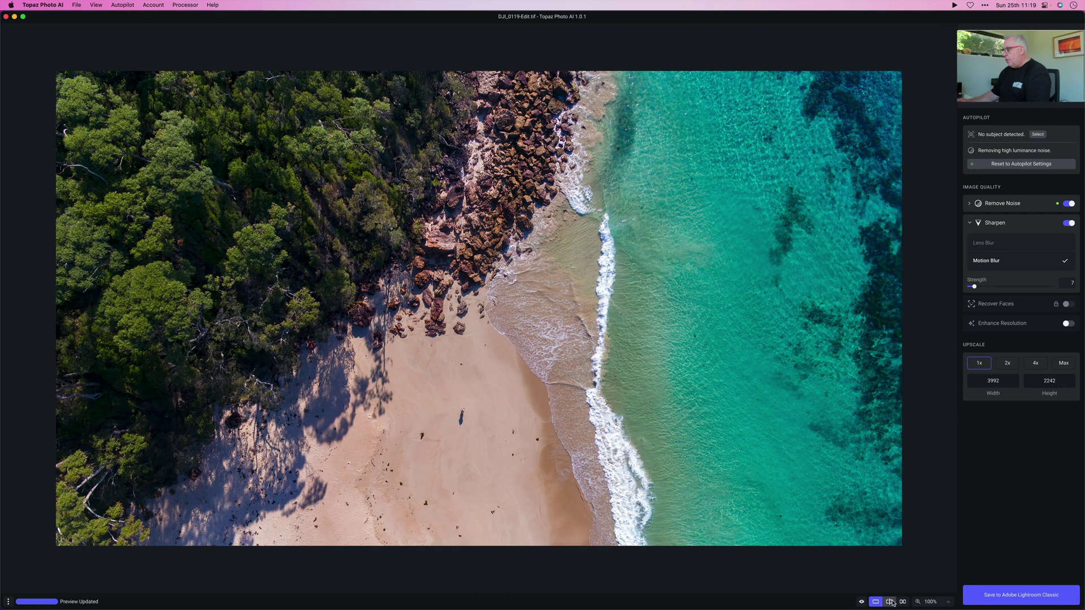
Step: Compare before and after in split view at 200%, sweeping the divider over surf and trees
click(890, 602)
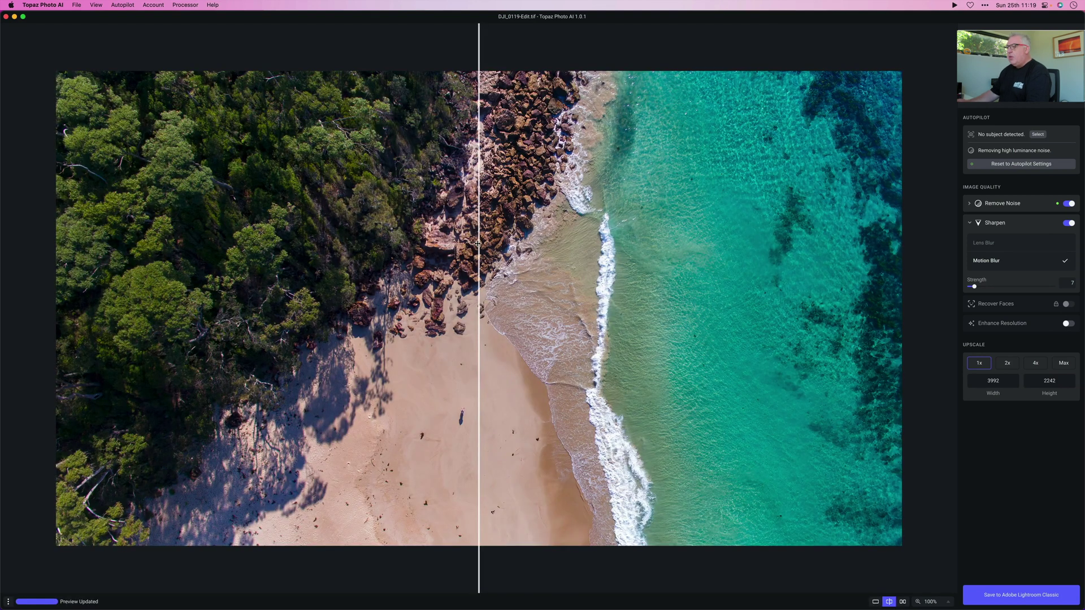
drag(479, 244, 526, 271)
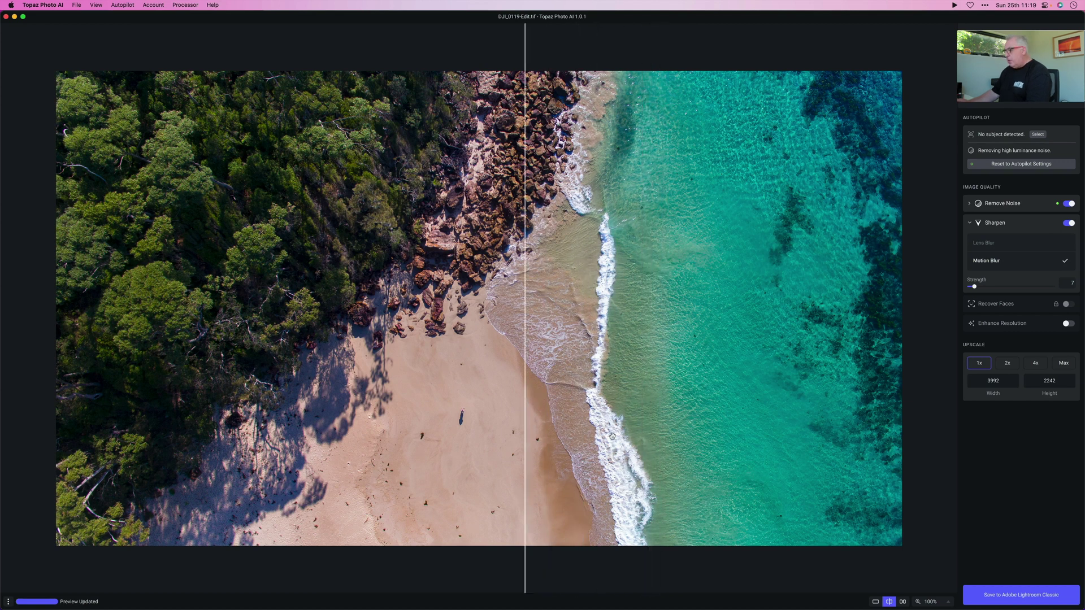
click(948, 602)
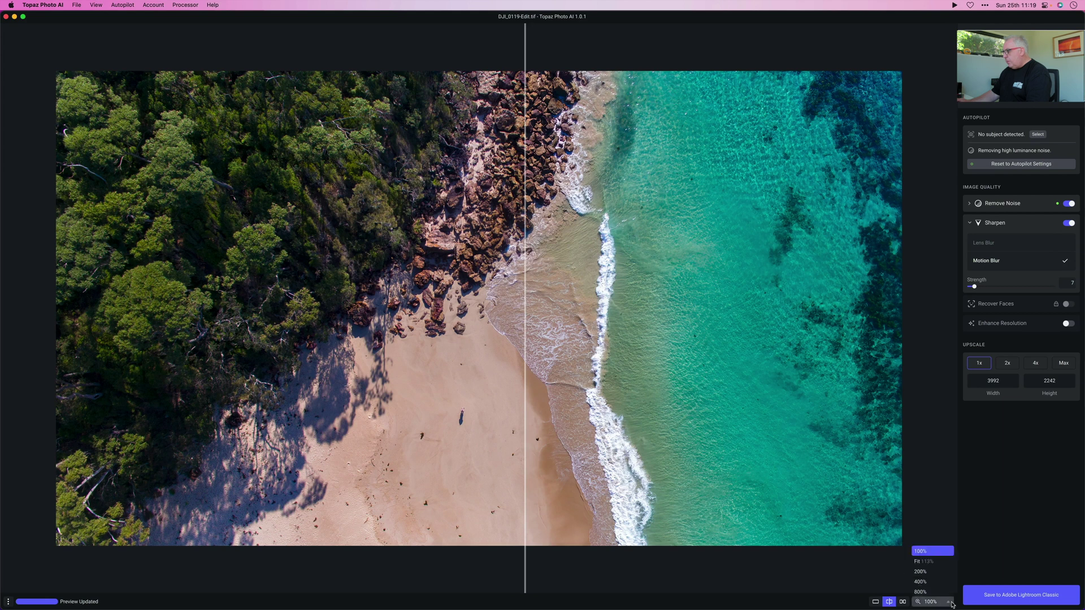
click(929, 571)
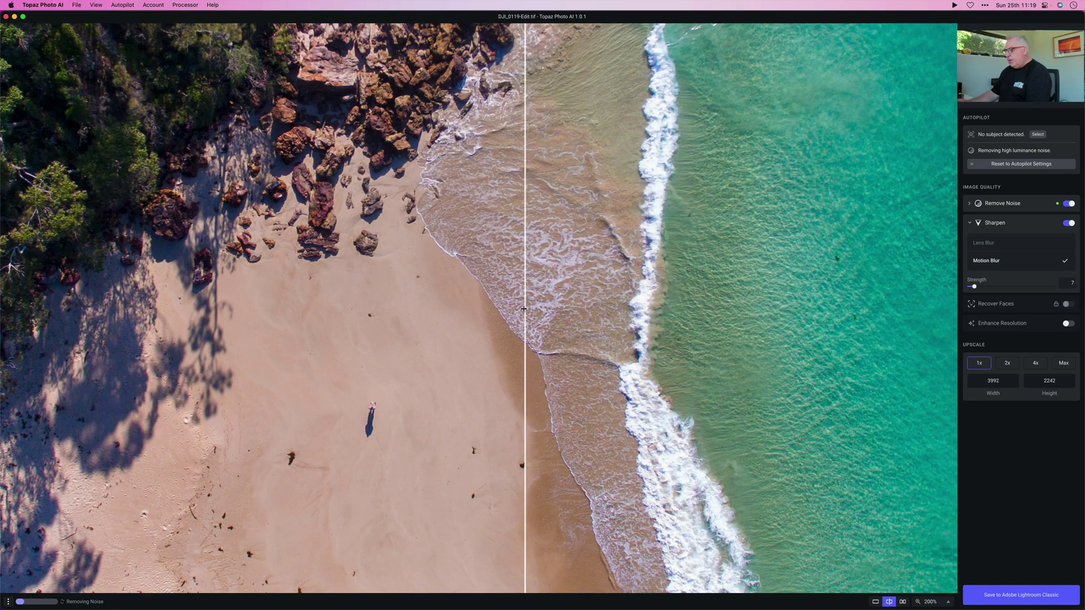
drag(524, 309, 763, 335)
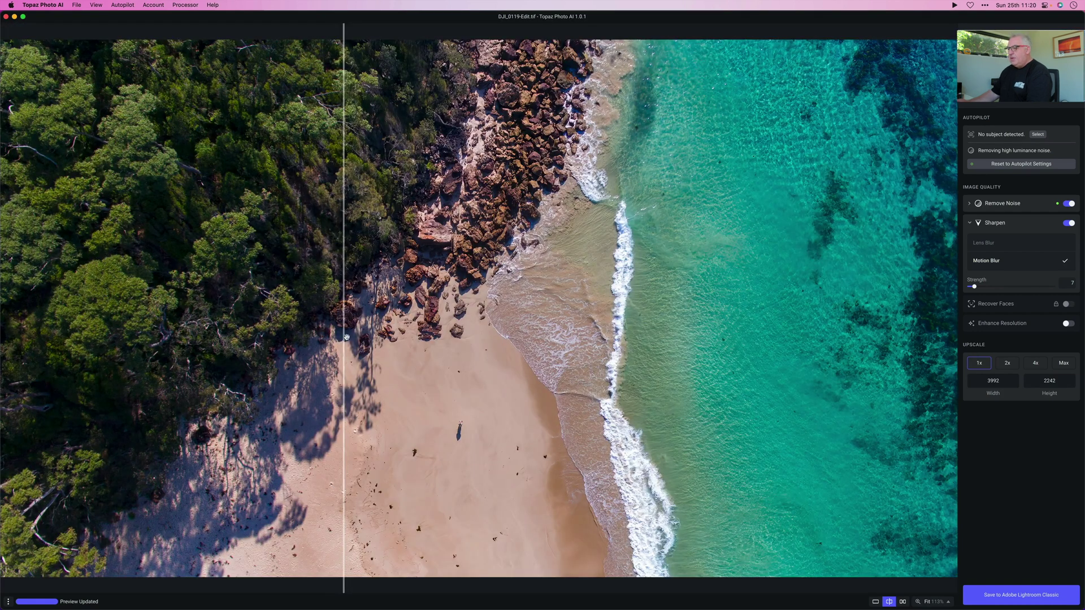
drag(347, 337, 540, 232)
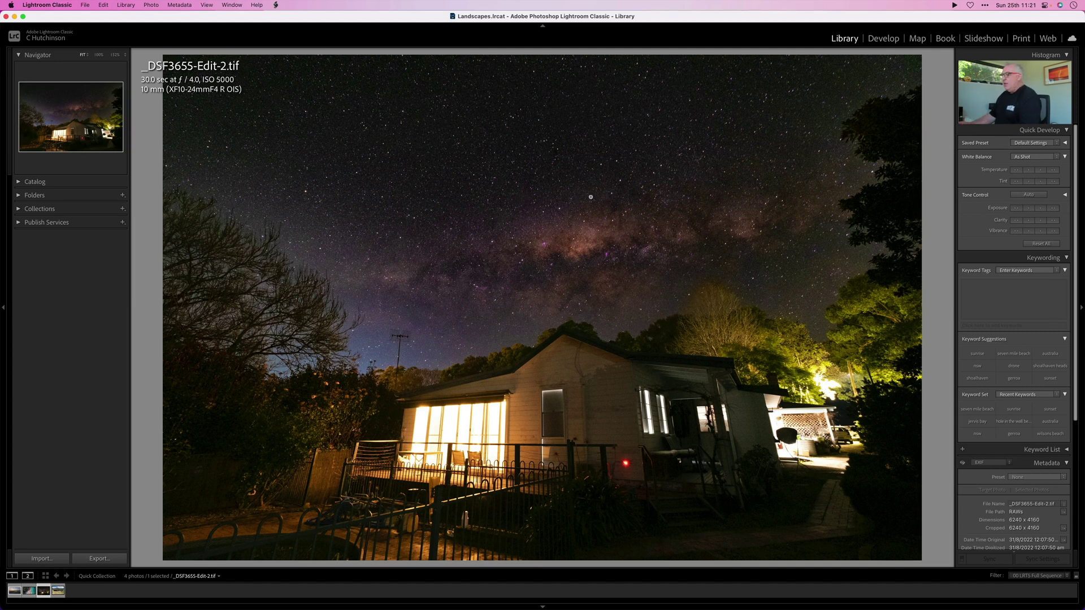
Step: Inspect the Milky Way sky up close, then send _DSF3655-Edit-2.tif to Topaz Photo AI
click(591, 197)
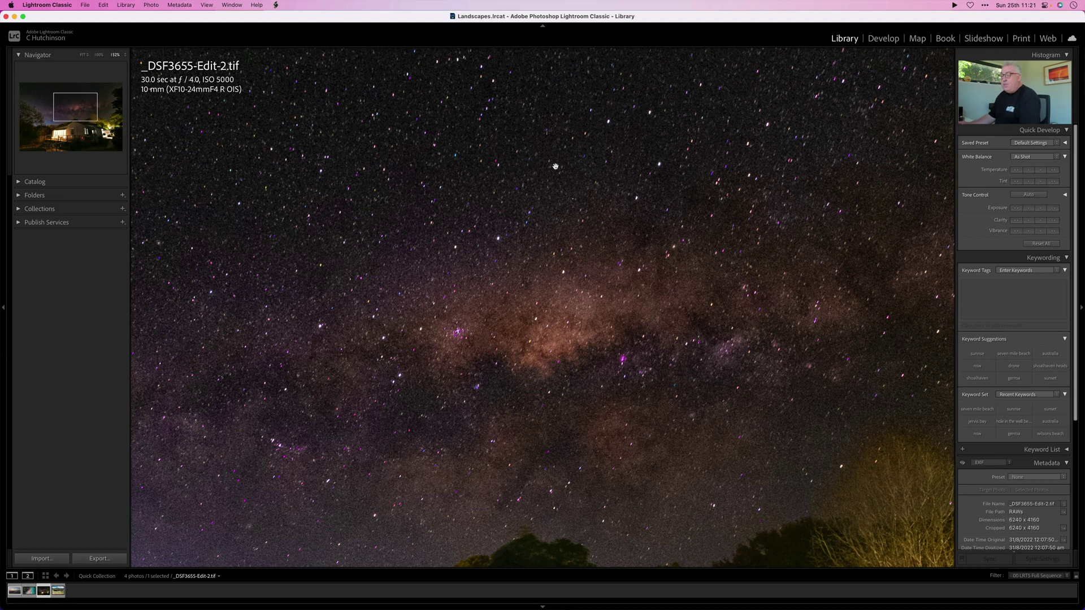
click(576, 296)
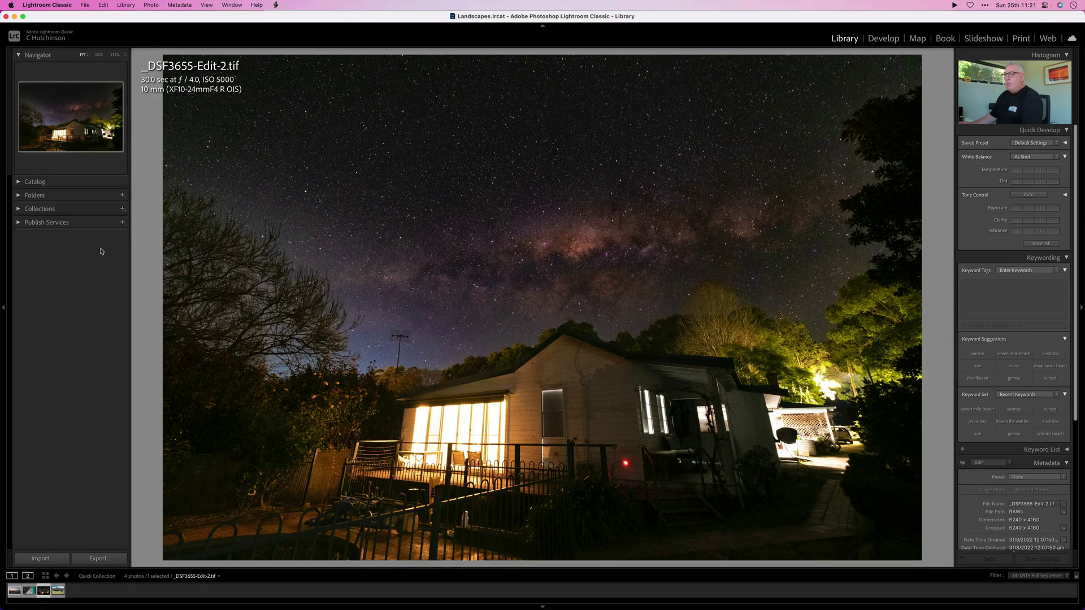
click(85, 5)
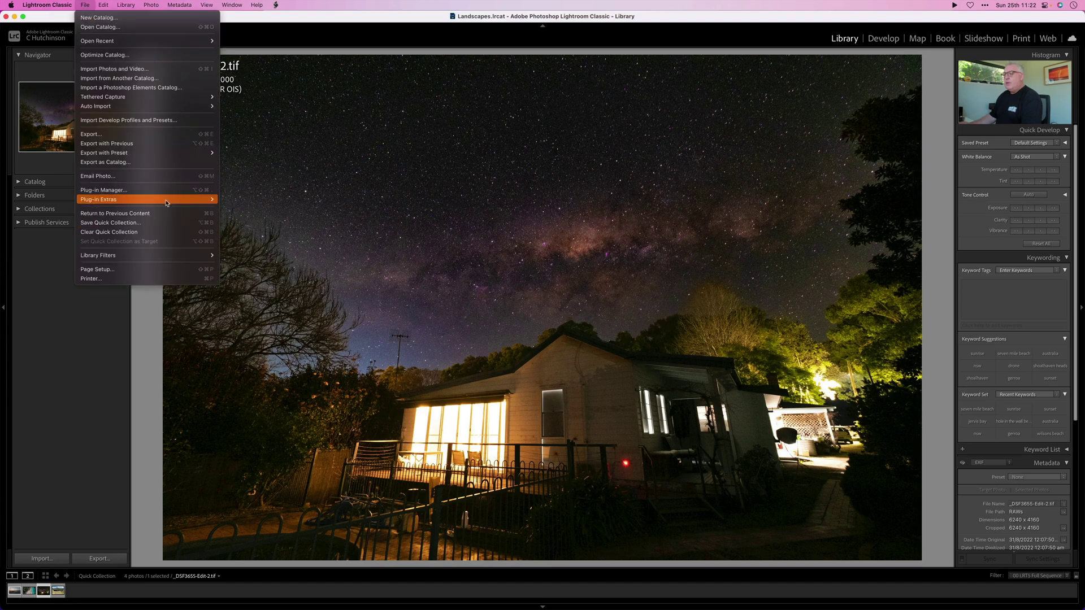
mouse_move(147, 199)
click(264, 367)
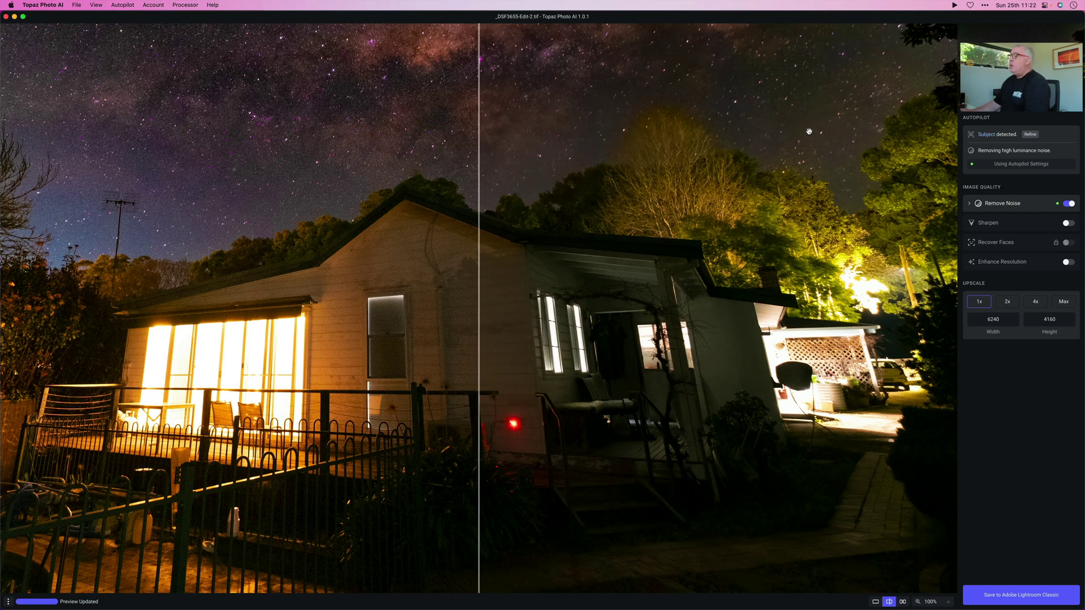
drag(789, 119, 806, 171)
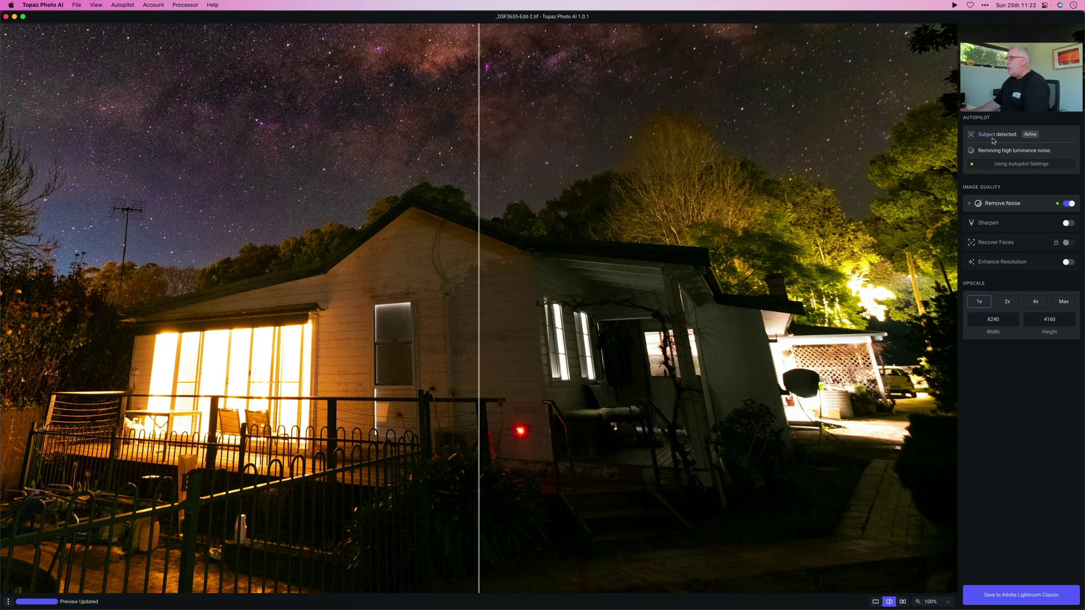
Step: Refine the house subject mask, raising its Sensitivity from 50 to 57
mouse_move(989, 139)
click(1030, 134)
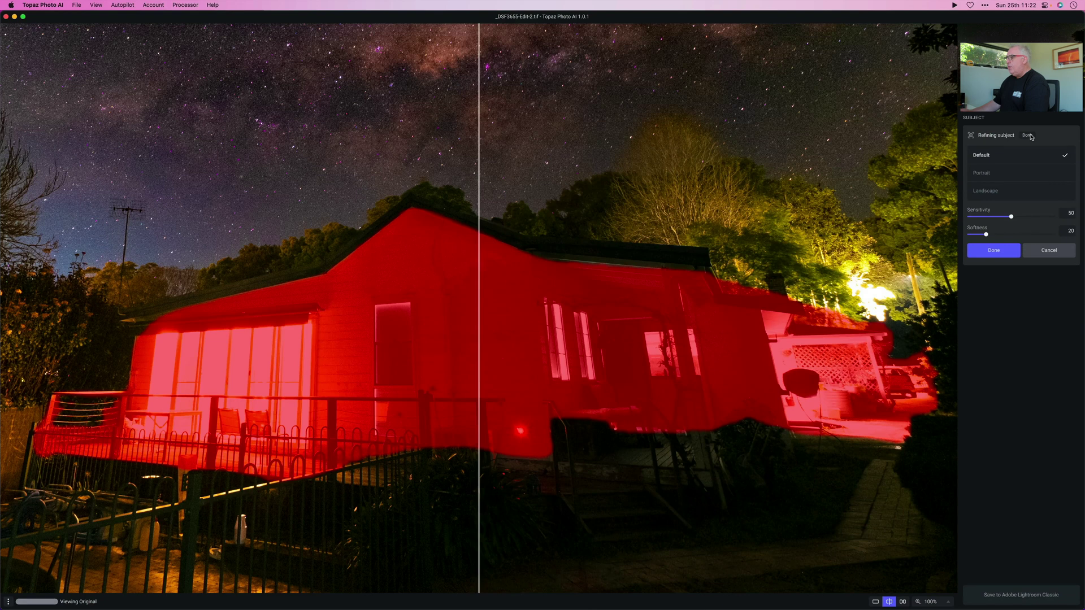
drag(1011, 219, 1018, 221)
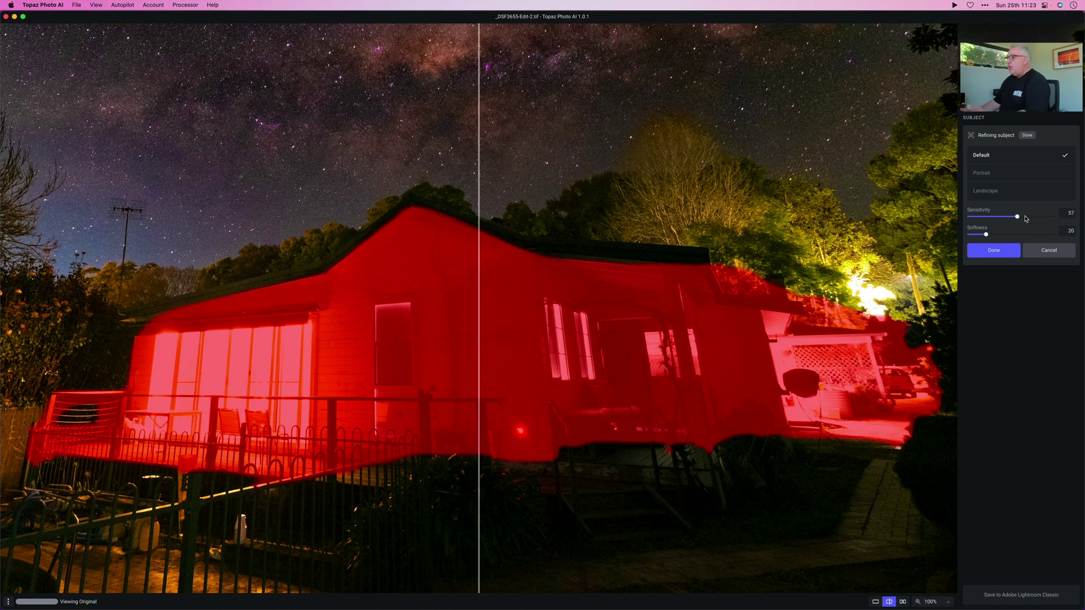
click(1027, 136)
Step: Accept the mask, set Remove Noise to Strong at strength 56, and compare over the Milky Way
click(1028, 138)
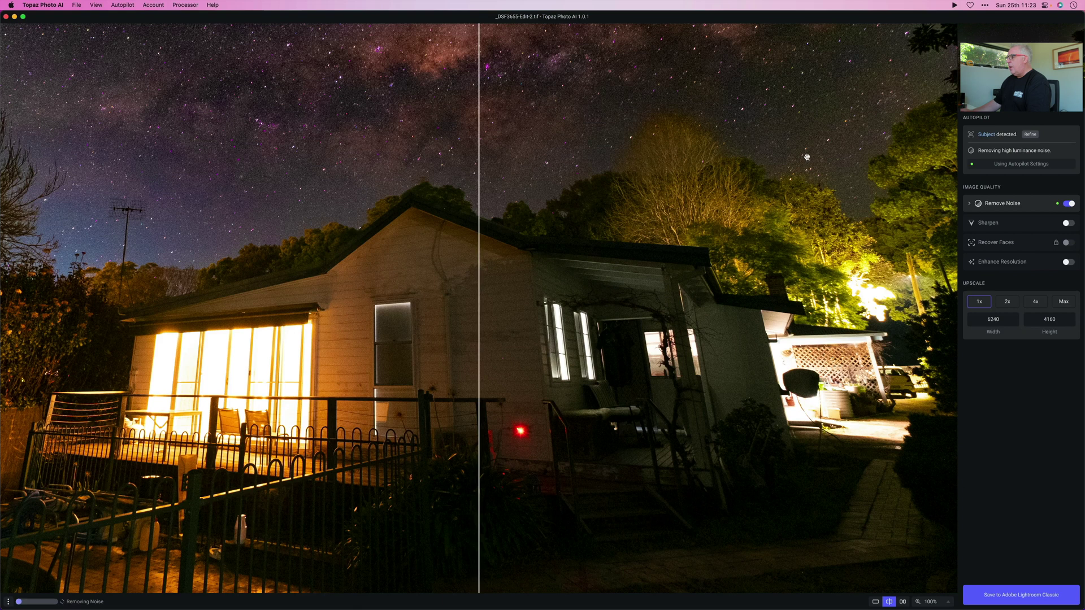
click(969, 204)
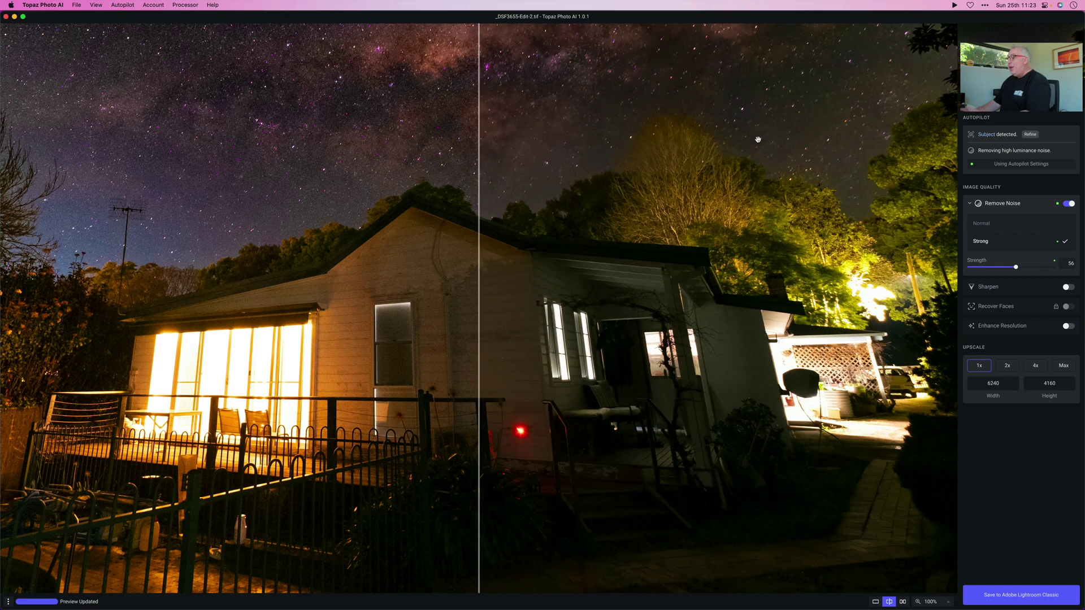
drag(669, 164, 690, 301)
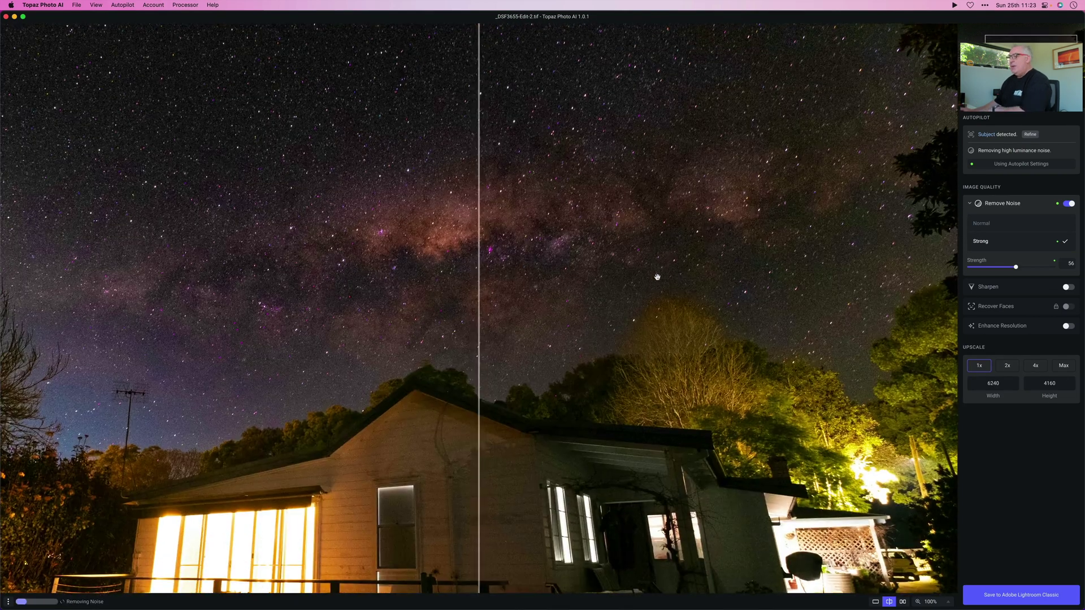
drag(478, 294, 407, 314)
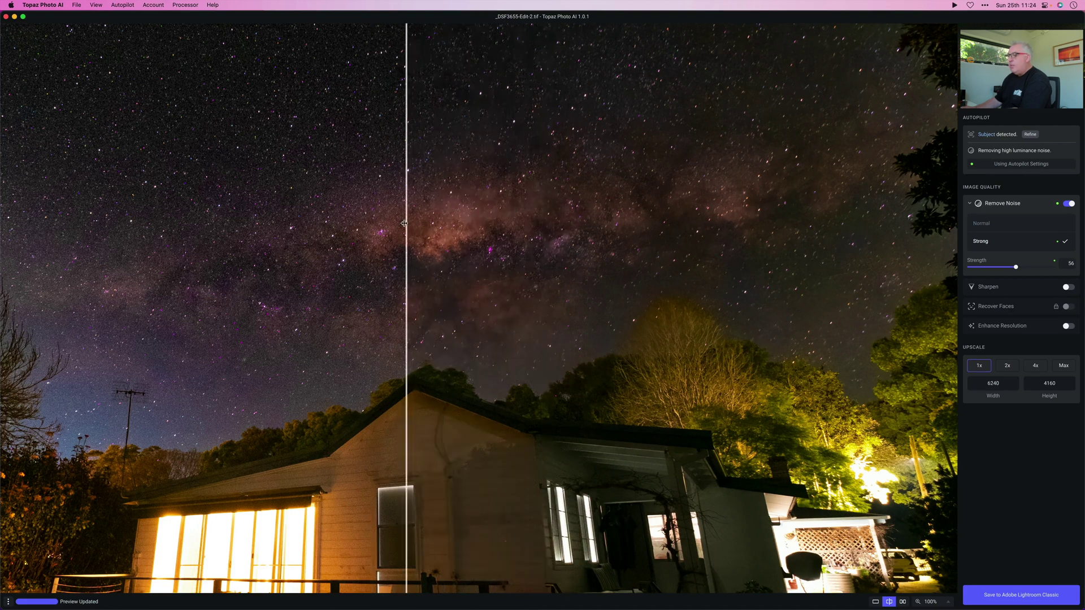
drag(406, 226, 435, 274)
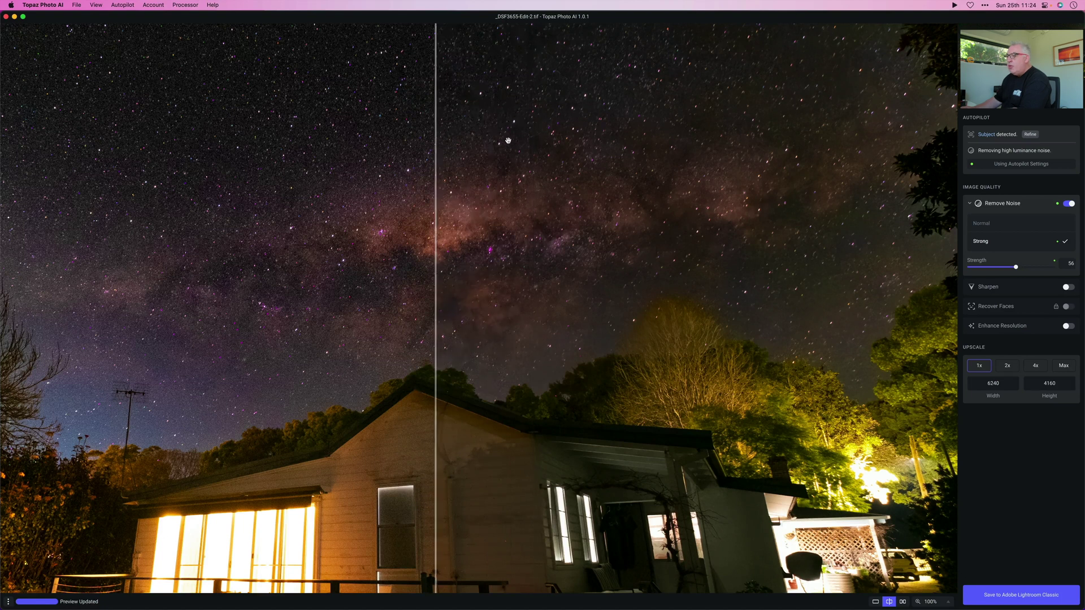
drag(436, 161, 499, 217)
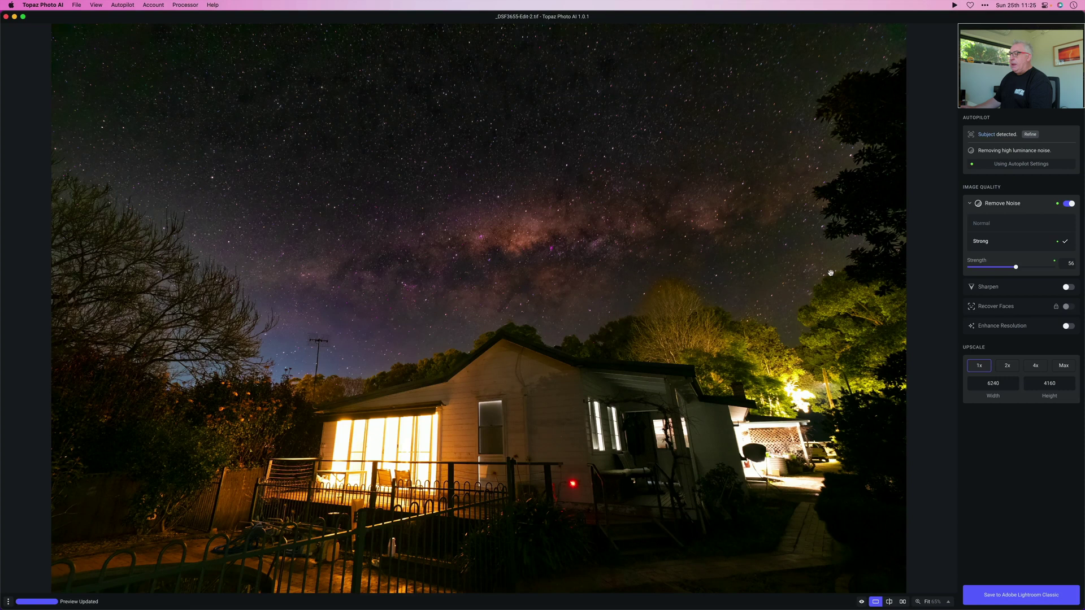
Step: Close the night photo and show DJI_0843-Edit.tif in split before/after view, divider nudged left
click(7, 17)
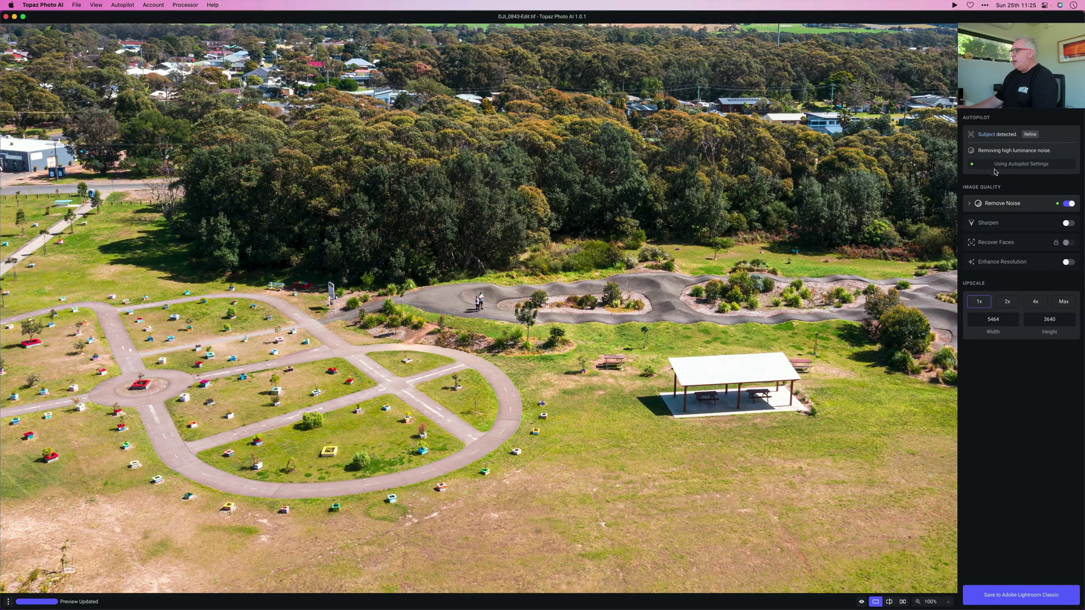
key(super+2)
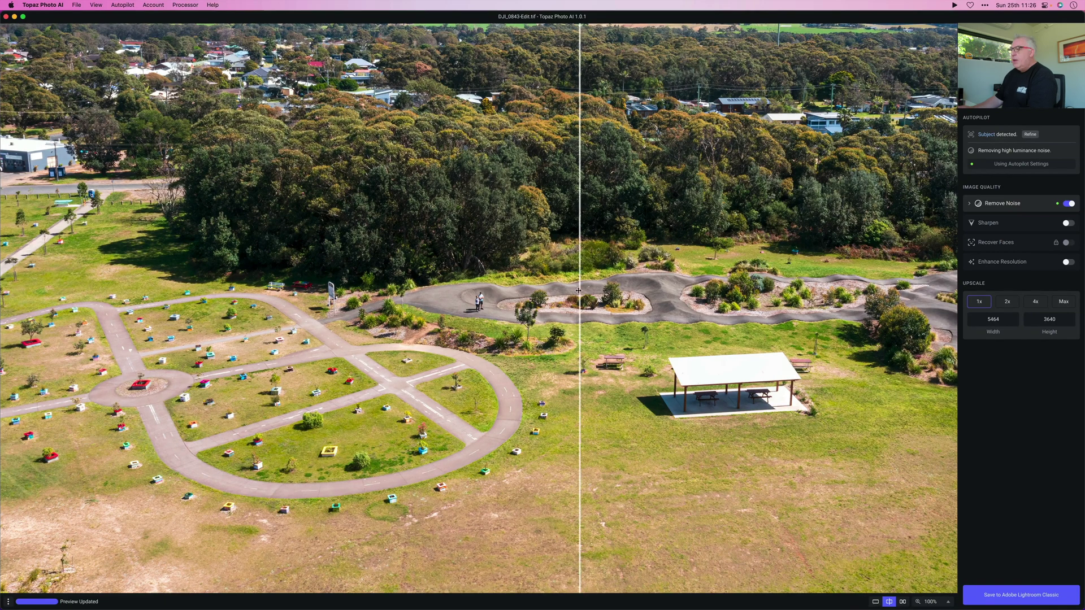
drag(581, 292, 538, 303)
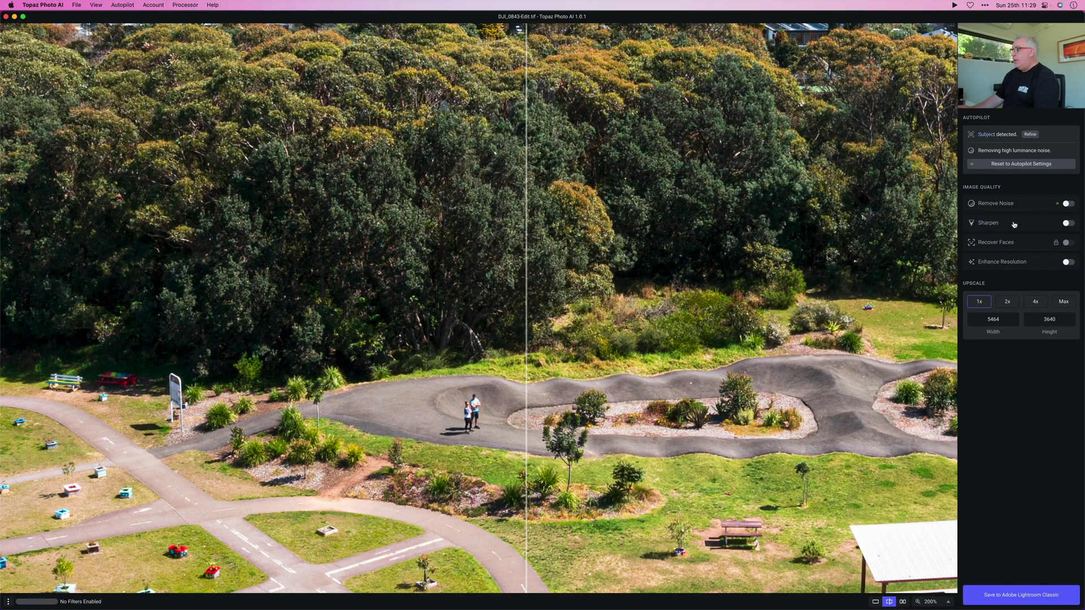
Step: Enable Sharpen in Motion Blur mode, fit the photo to the view, and turn Subject Only off
click(1068, 223)
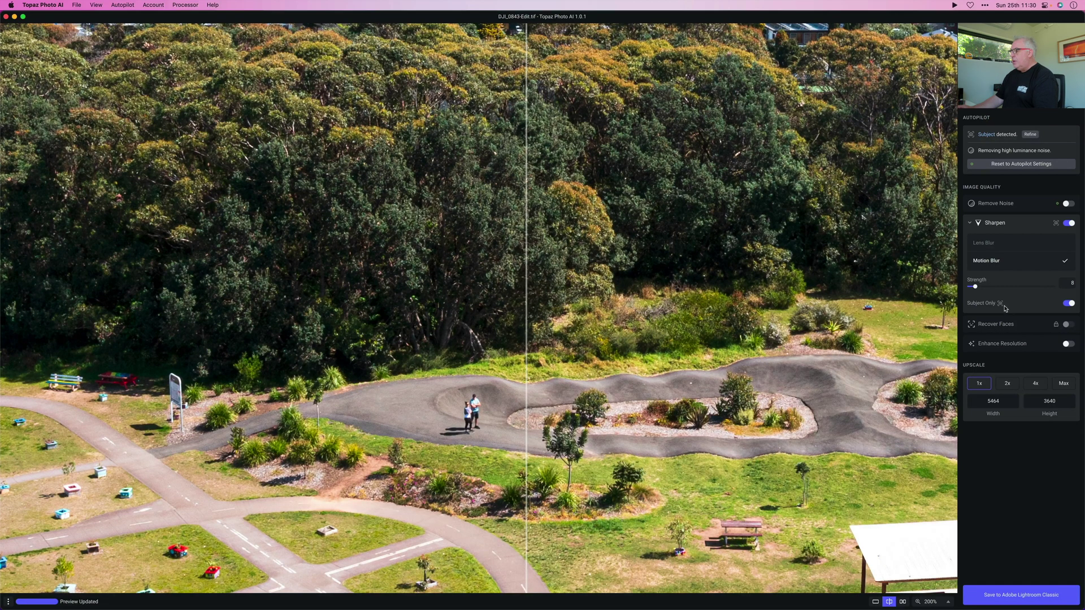
mouse_move(1003, 307)
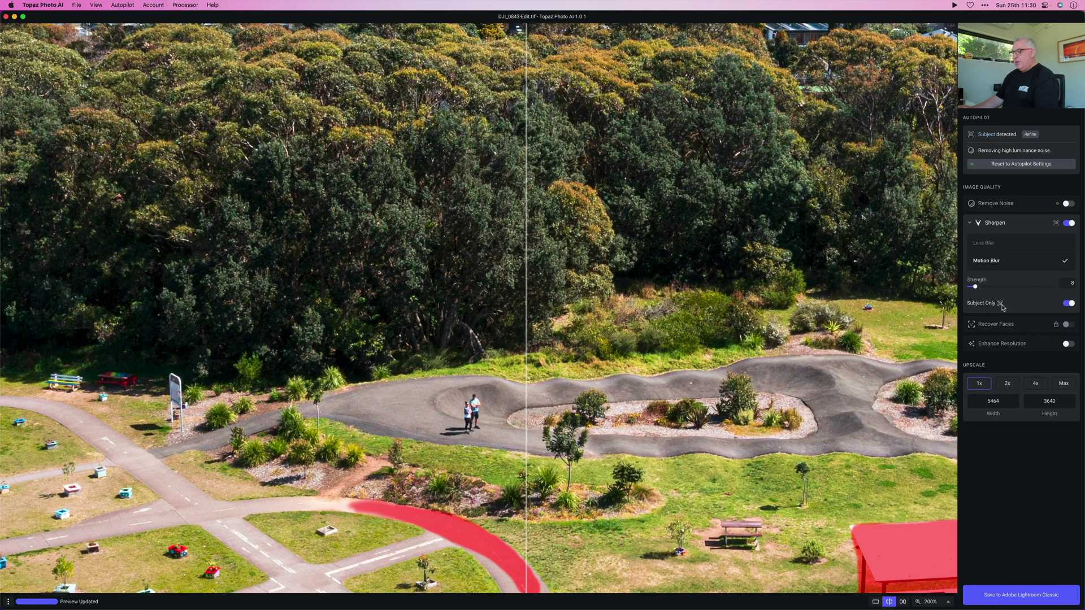
click(949, 602)
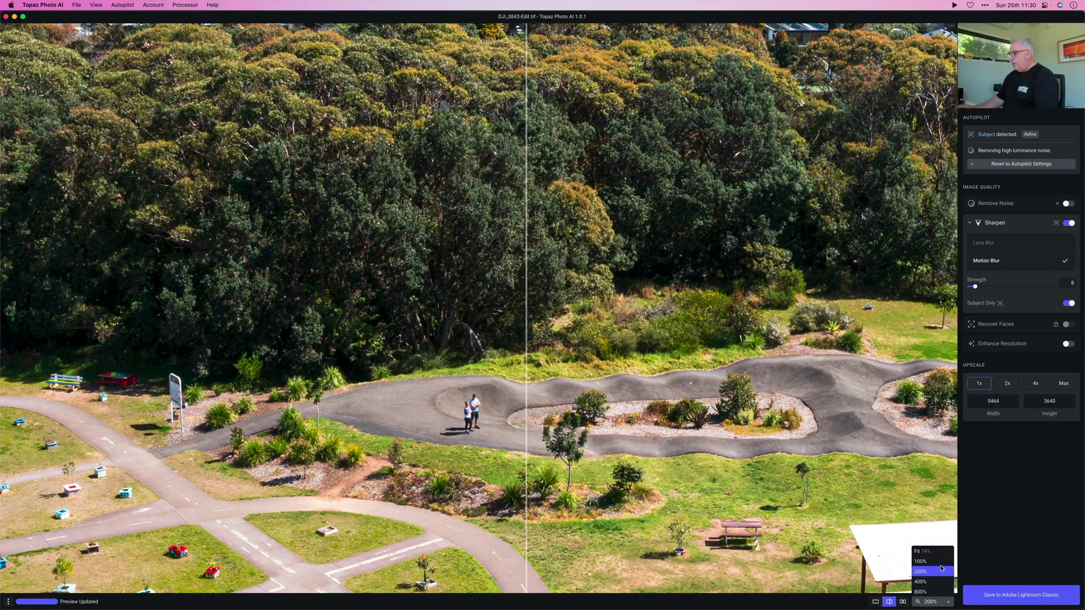
click(940, 550)
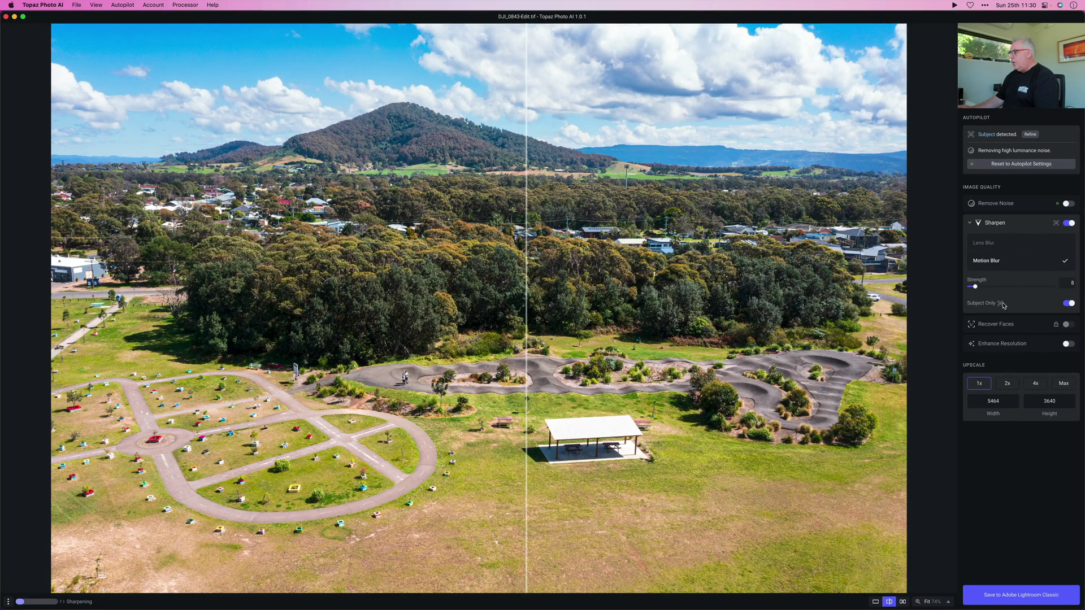
mouse_move(1002, 306)
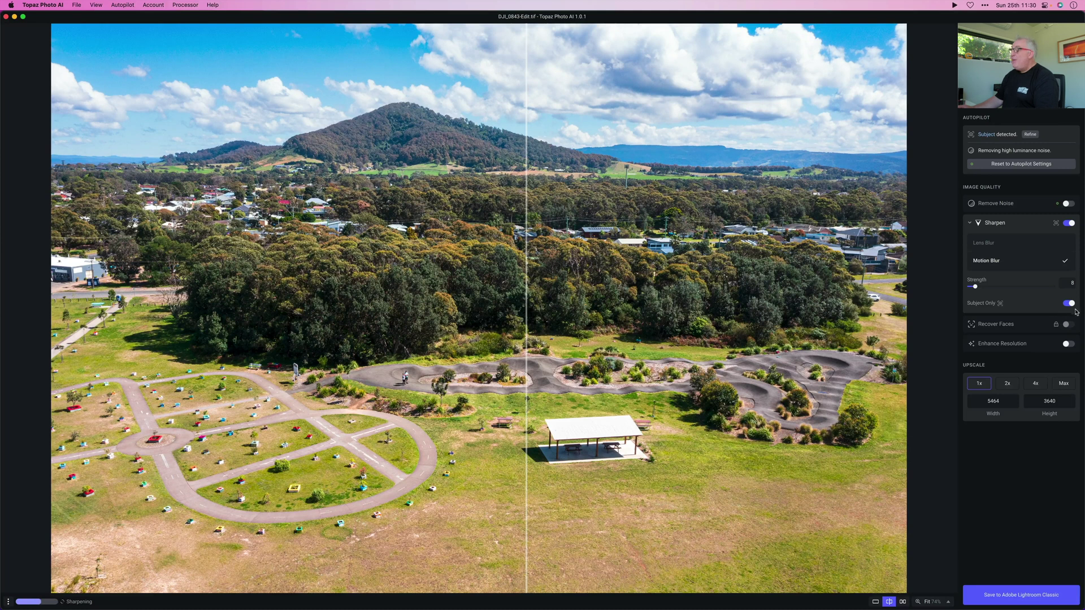
click(1054, 305)
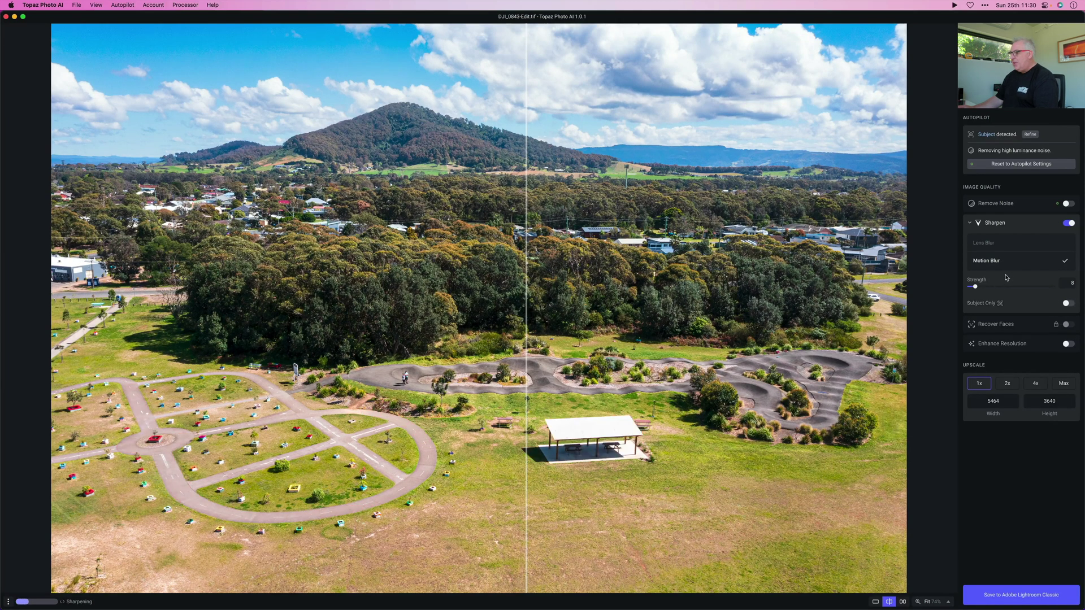
Step: Zoom the split preview to 200% over the trees and pump track, shifting the divider left
drag(527, 318, 418, 339)
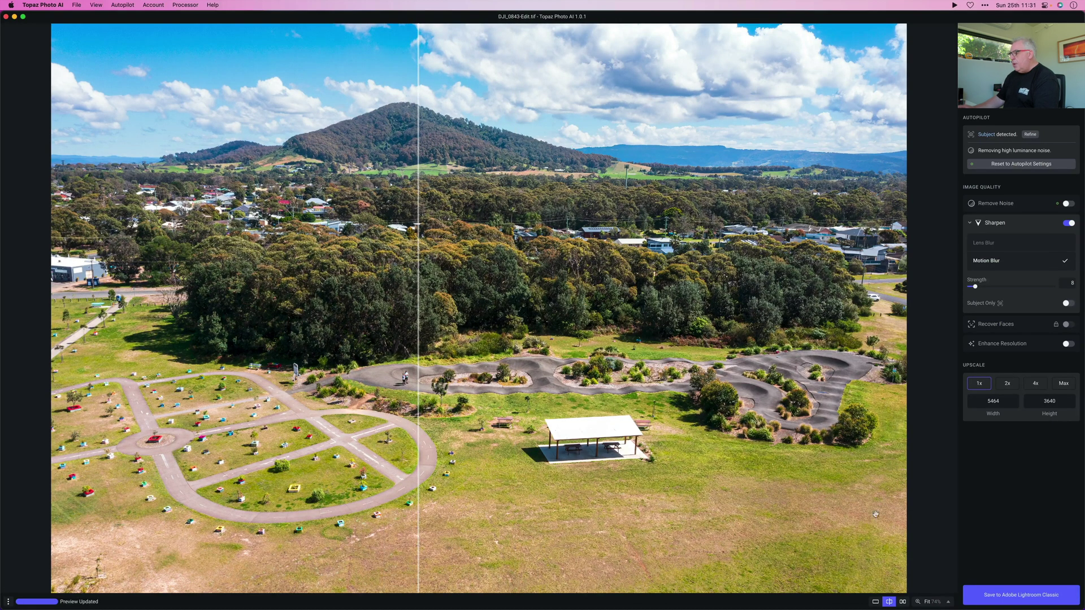
click(948, 603)
click(918, 569)
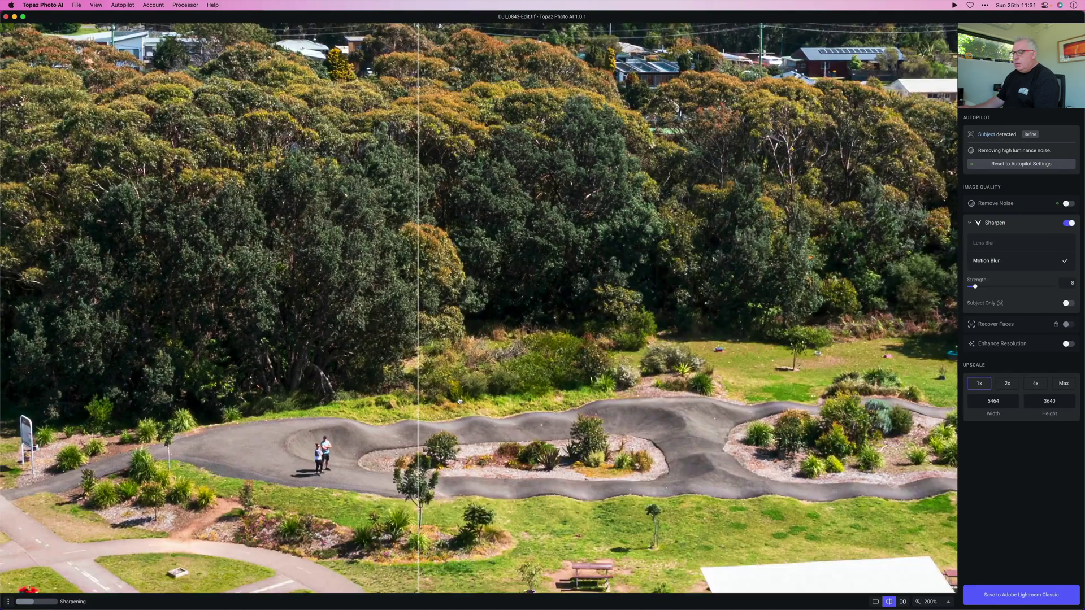
drag(459, 401, 498, 365)
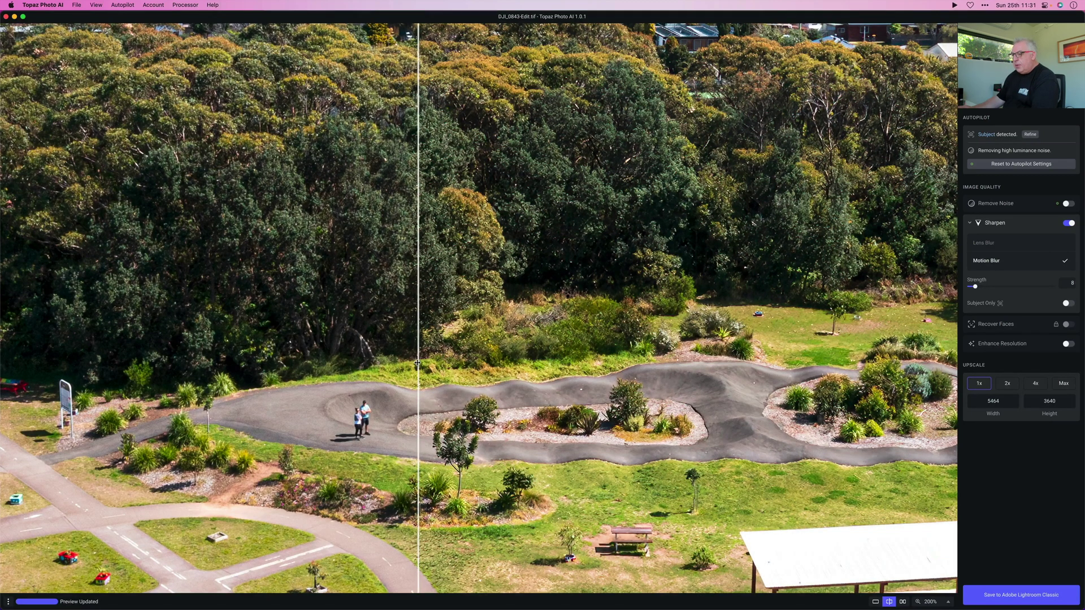
drag(418, 362, 346, 362)
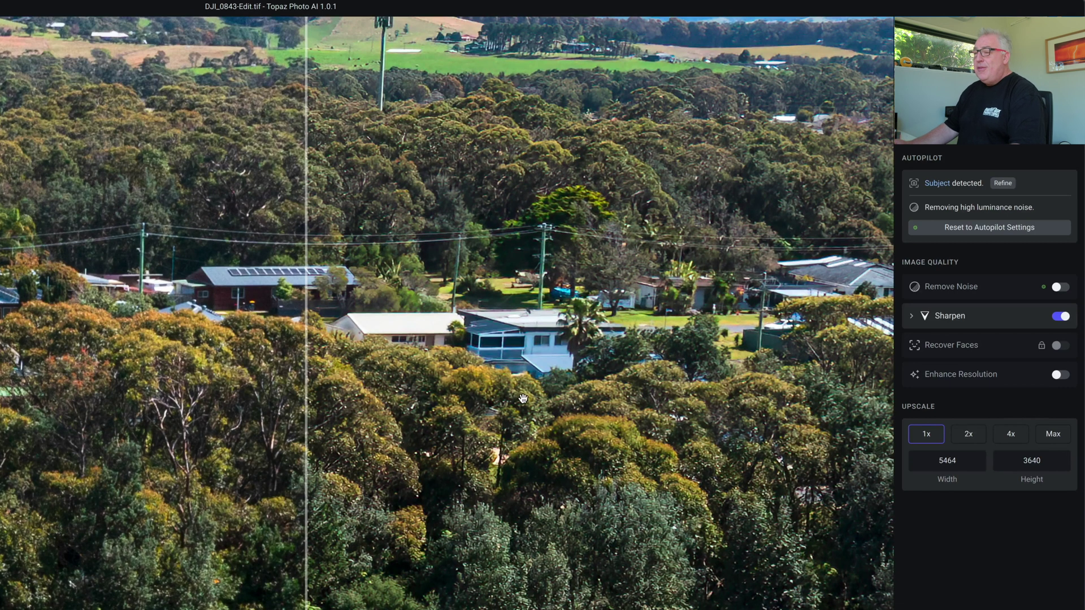
Step: Turn on Enhance Resolution with the Natural model, leaving Sharpen off
click(974, 380)
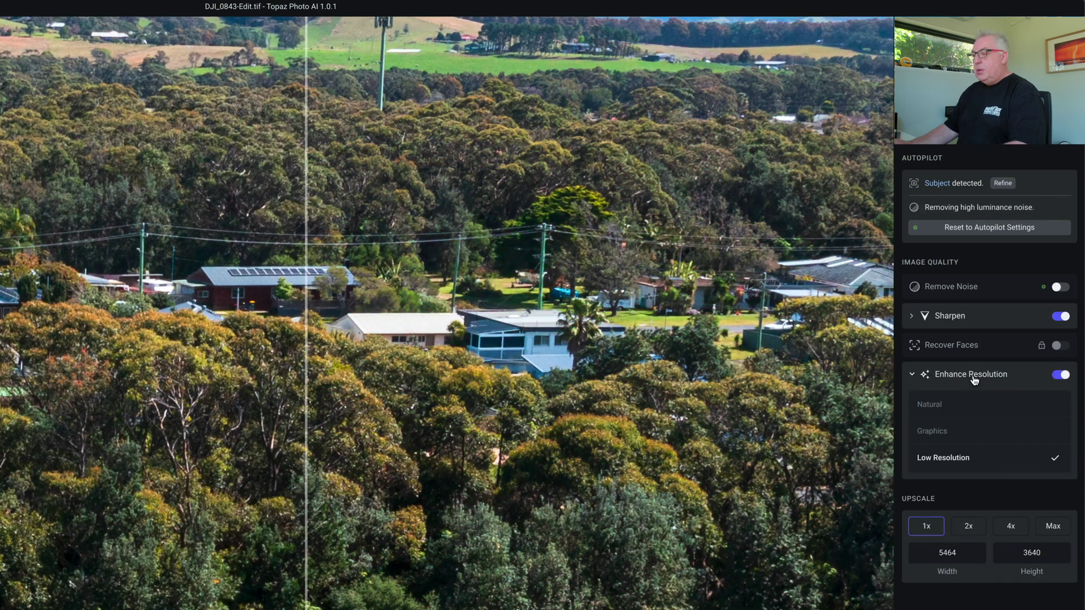
click(974, 380)
click(986, 380)
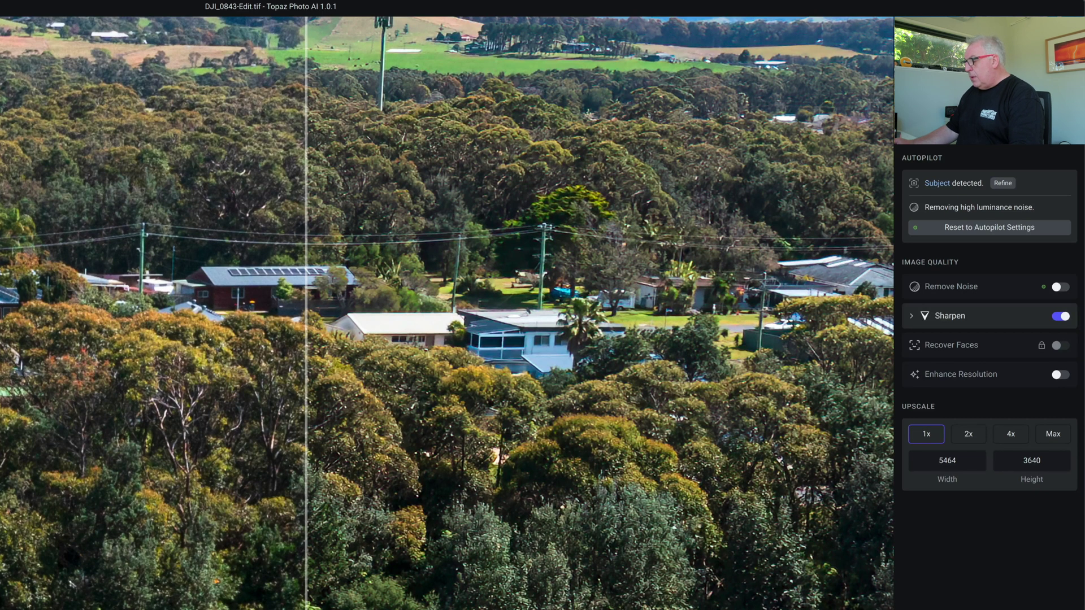
click(1060, 375)
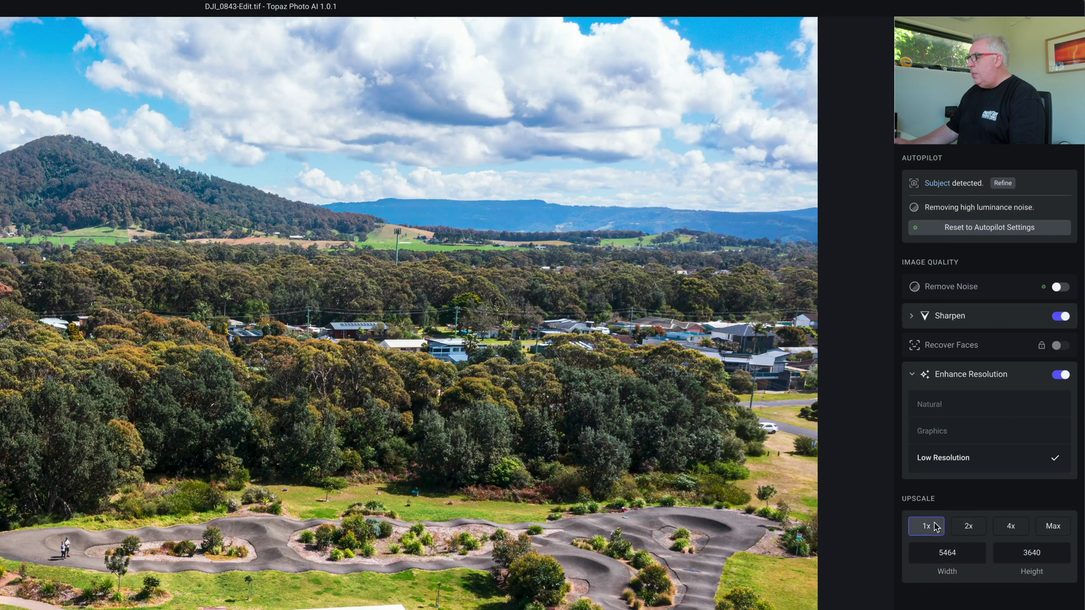
click(939, 406)
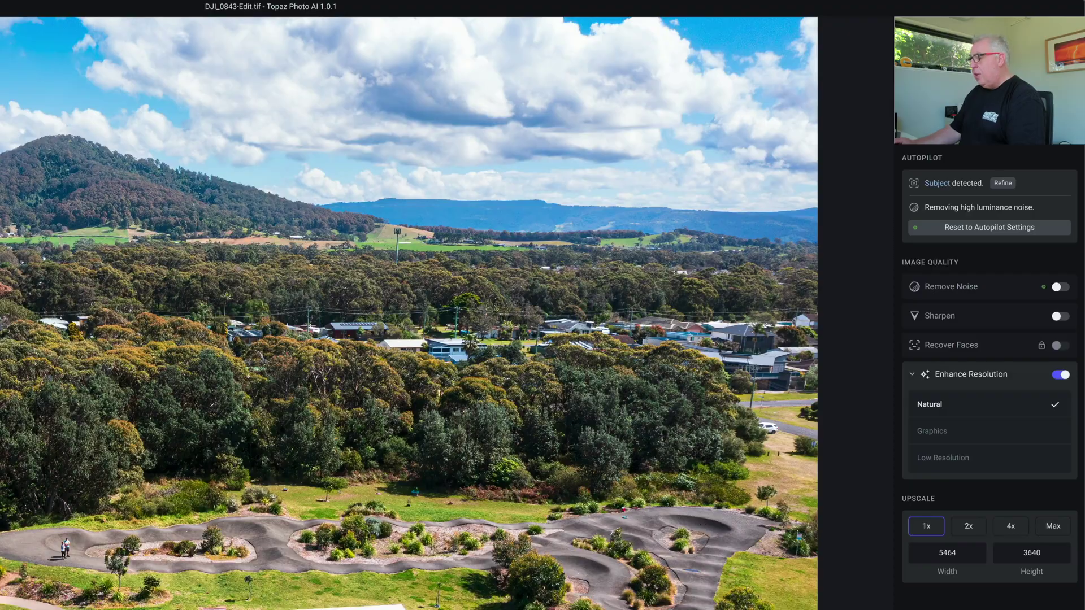
Step: Sweep the before/after divider over the trees and pump track at 200%, then center it
drag(529, 475, 161, 475)
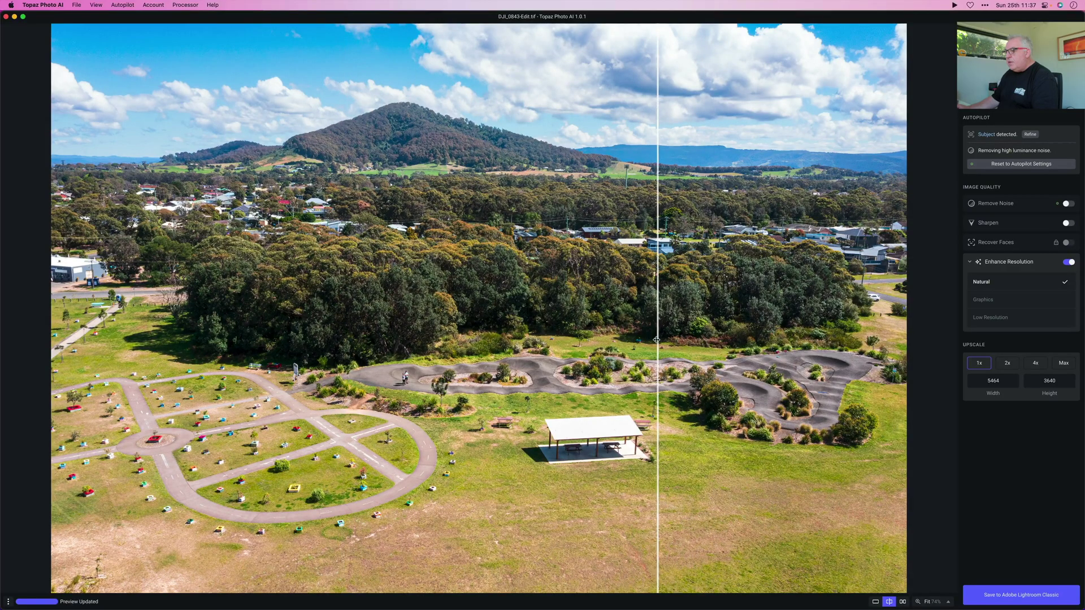
drag(470, 330, 510, 325)
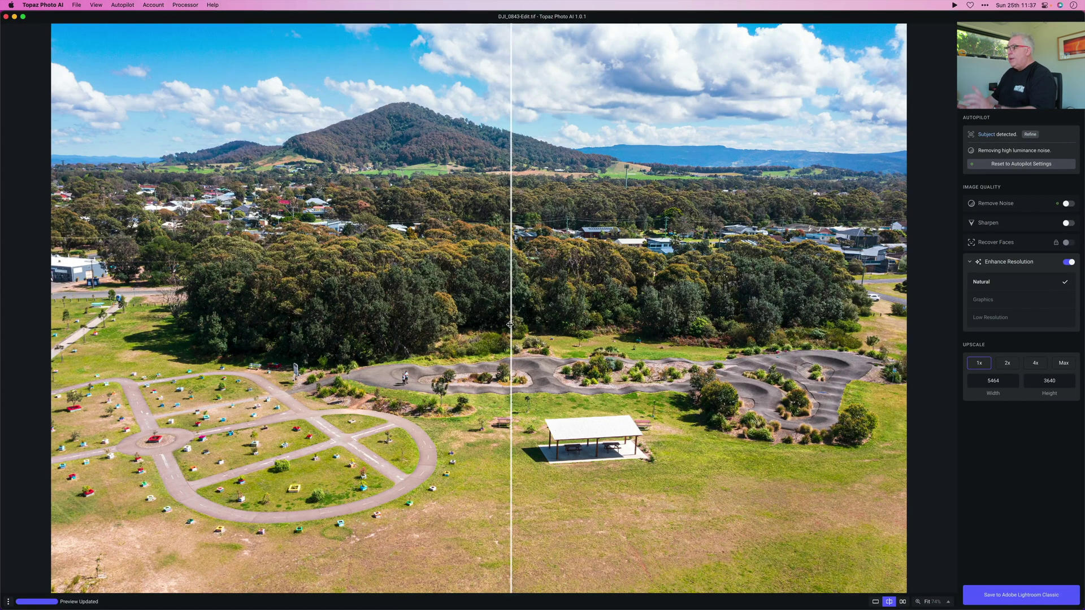
drag(510, 325, 523, 325)
scroll(523, 325, up, 5)
drag(901, 269, 518, 264)
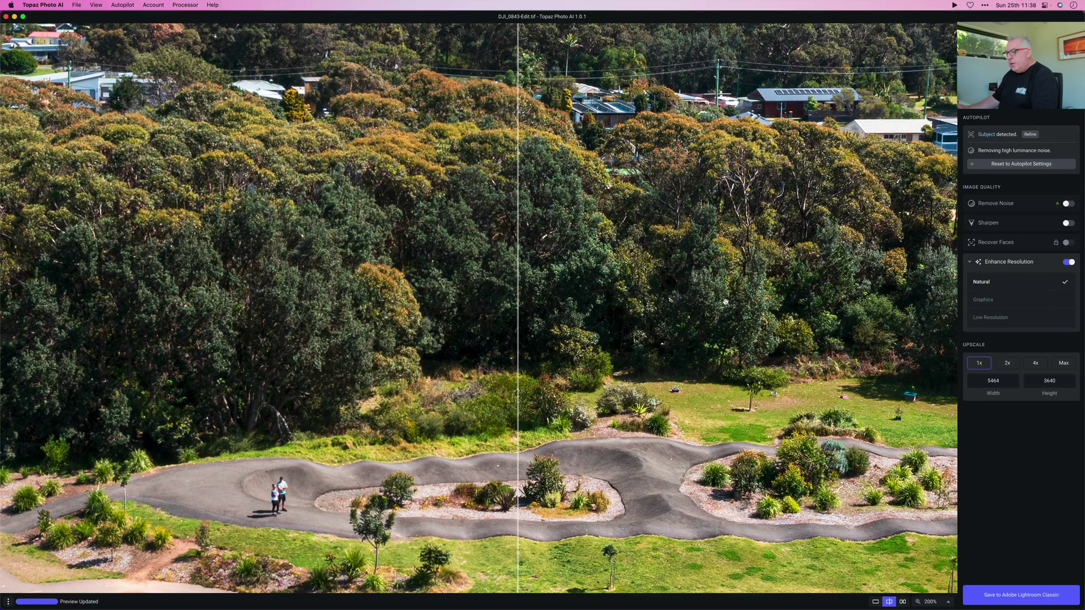
drag(518, 318, 540, 313)
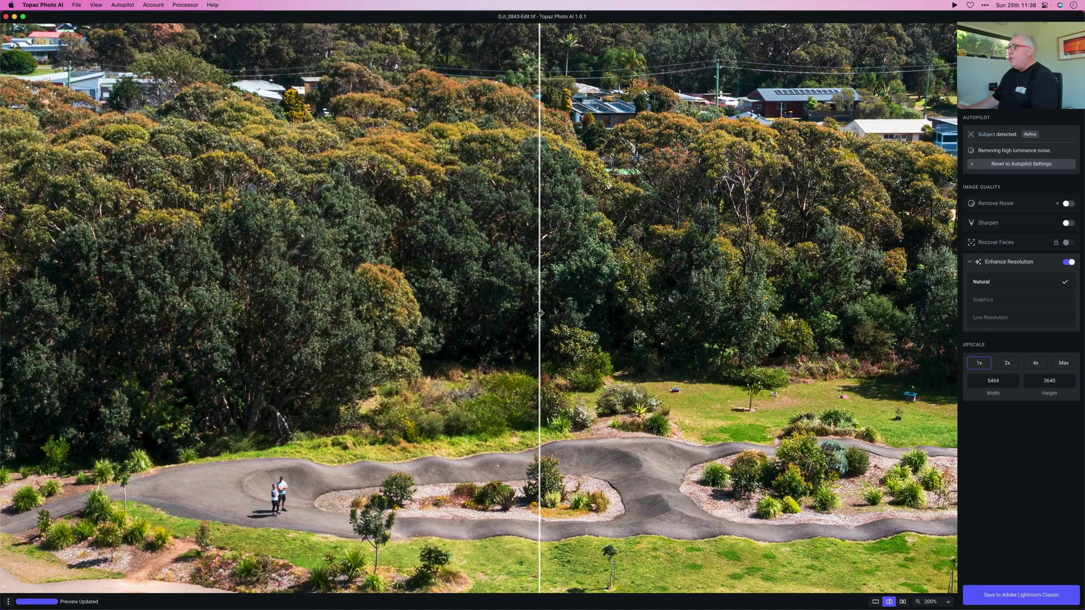